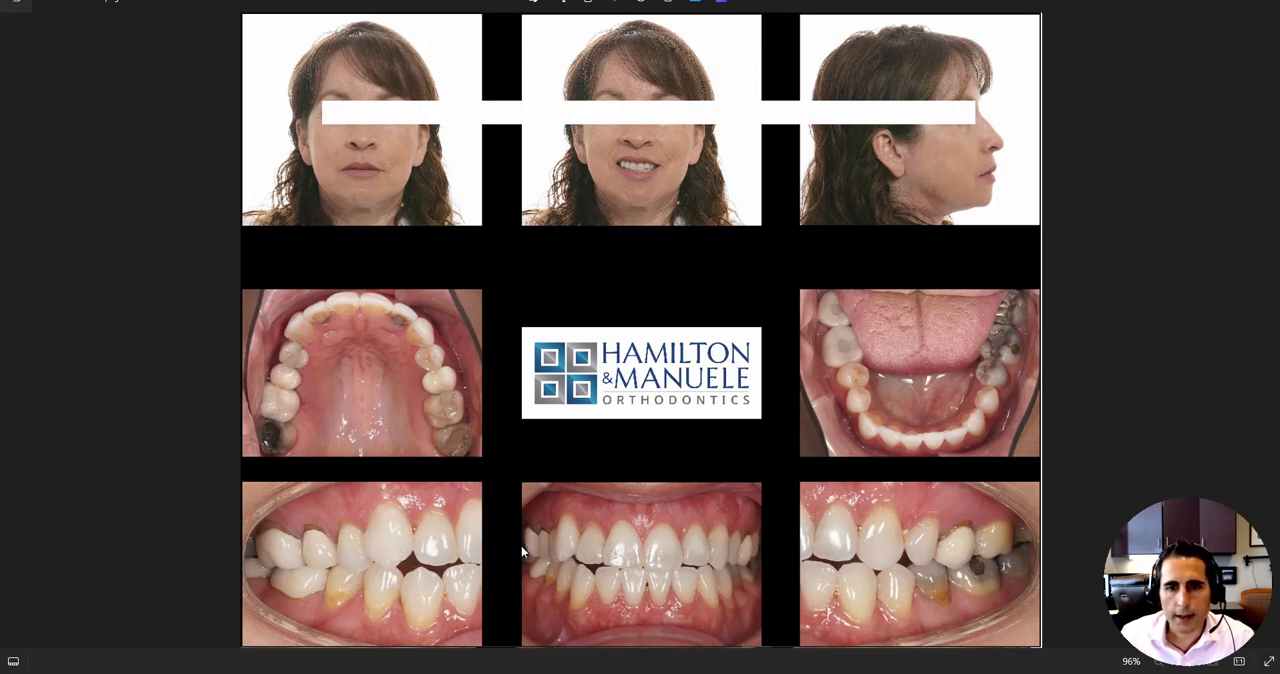
Switch to uDesign, show the occlusal view of both arches, and advance the staging from 0 to 14.
left_click(659, 671)
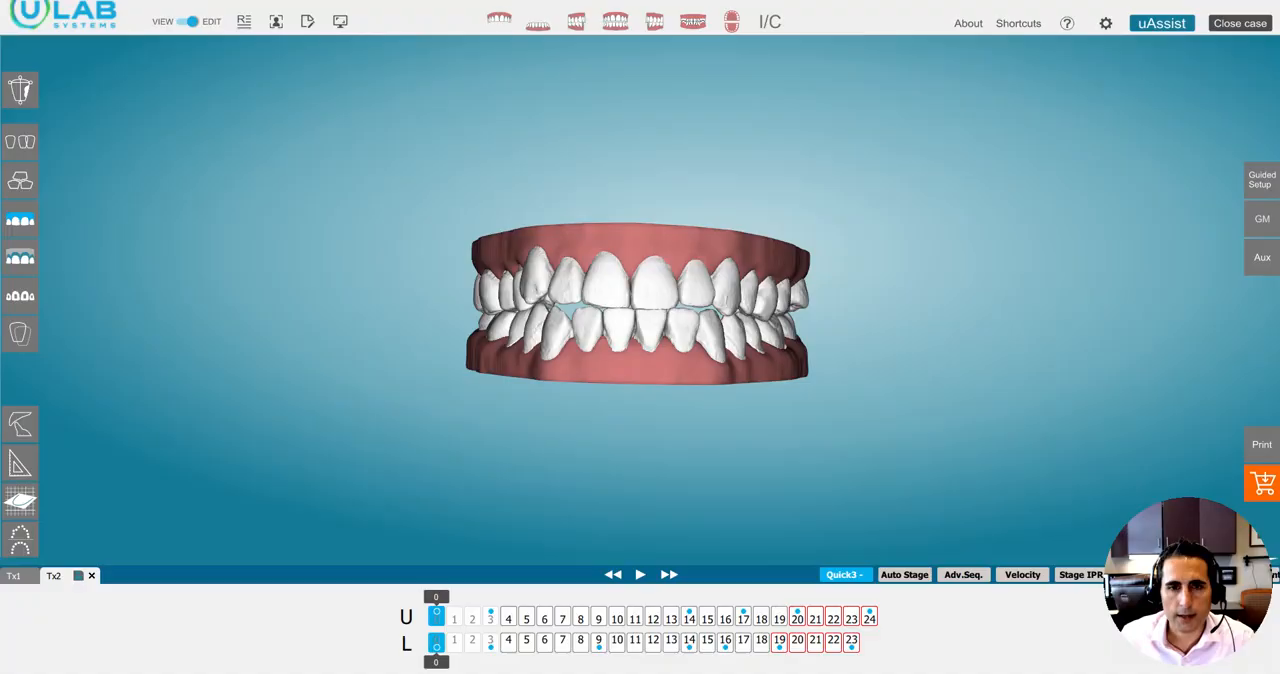
left_click(733, 22)
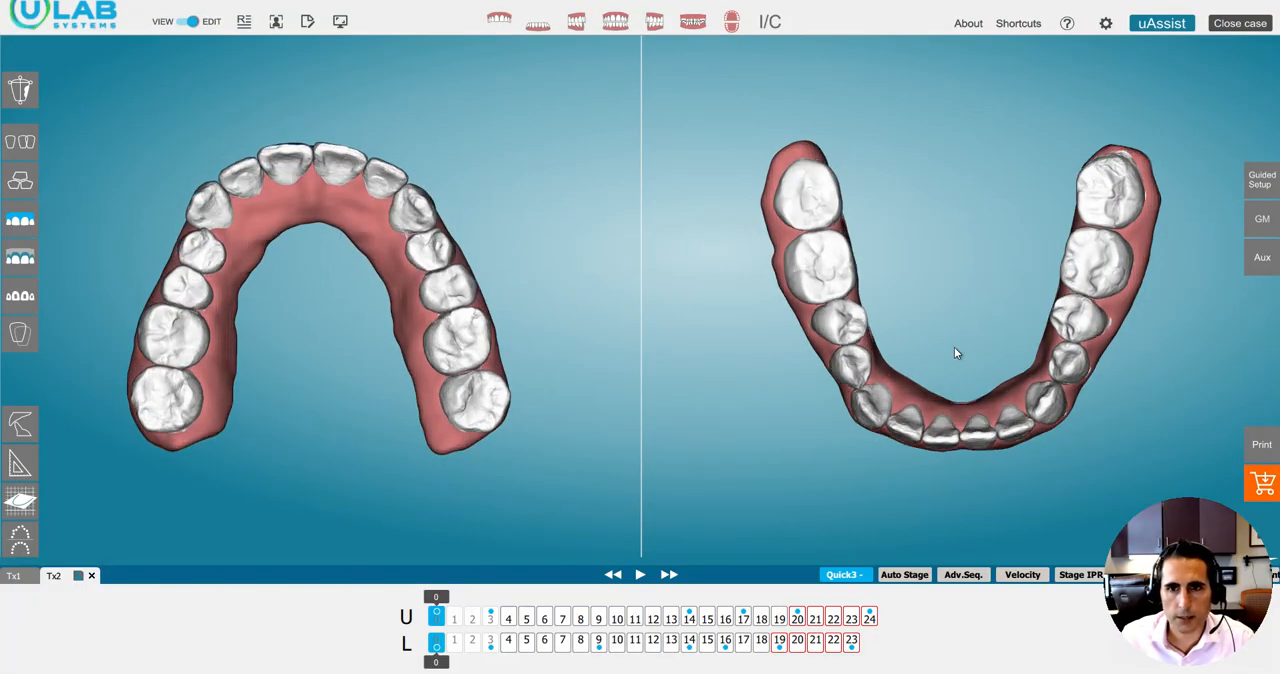
left_click_drag(441, 594, 415, 589)
left_click(491, 592)
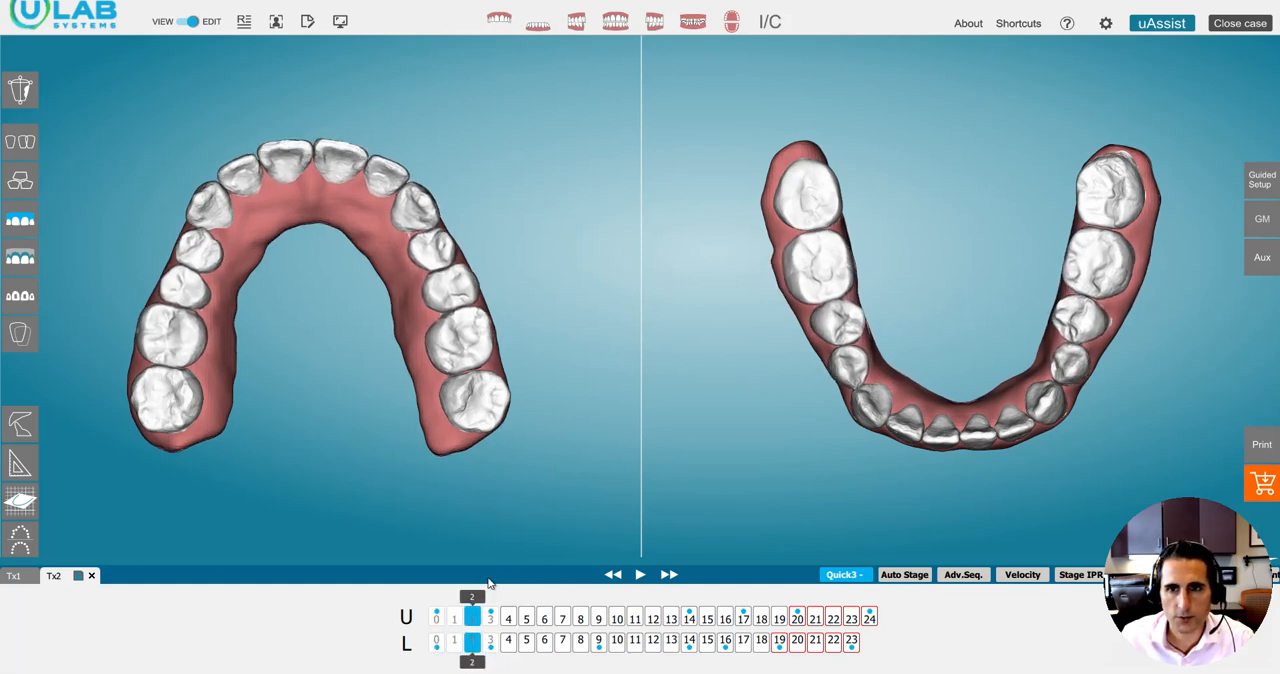
left_click_drag(496, 582, 698, 595)
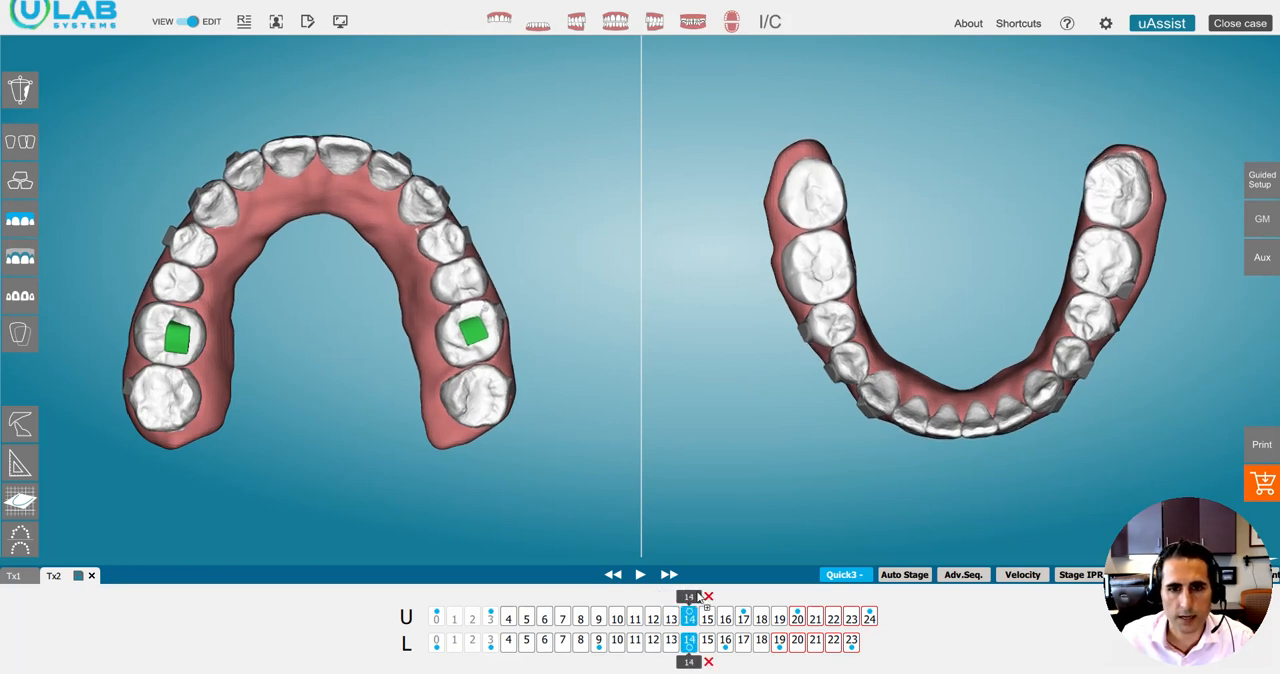
Compare the initial tooth positions with the current stage 14 in the occlusal view.
left_click(771, 24)
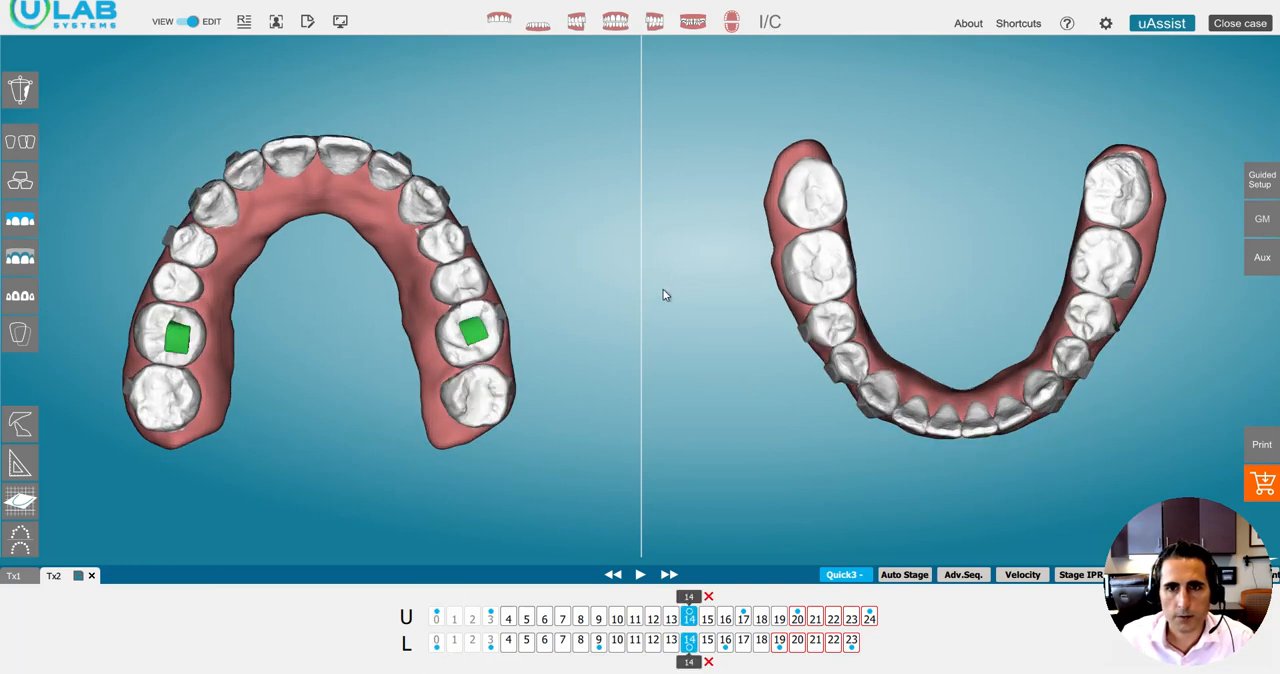
left_click(769, 24)
left_click(767, 24)
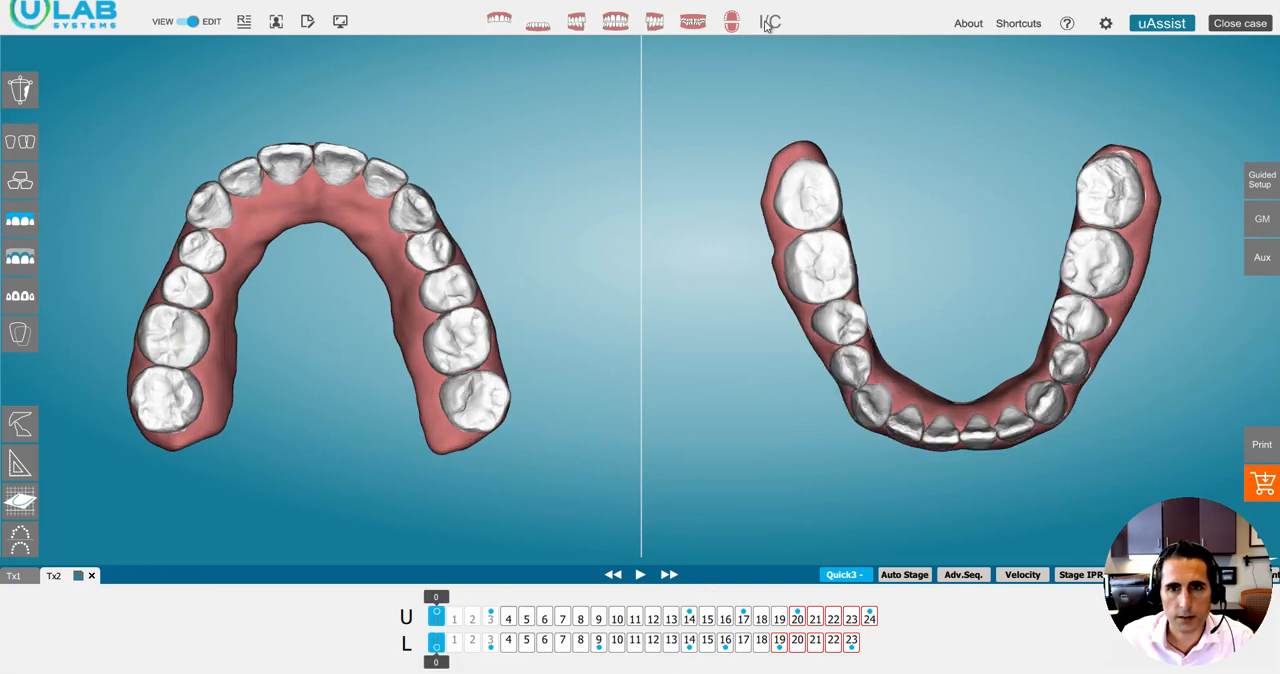
left_click(767, 24)
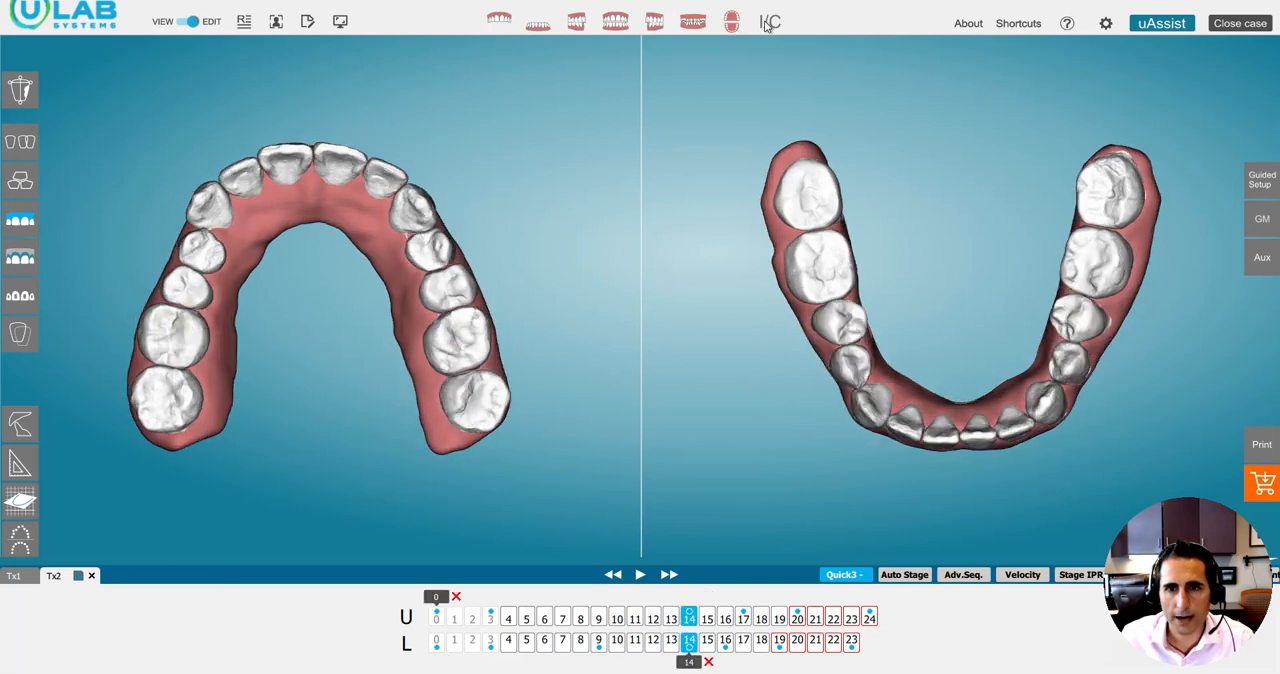
Show the spacing and IPR values and keep alternating between initial and current status, ending on stage 14.
left_click(776, 26)
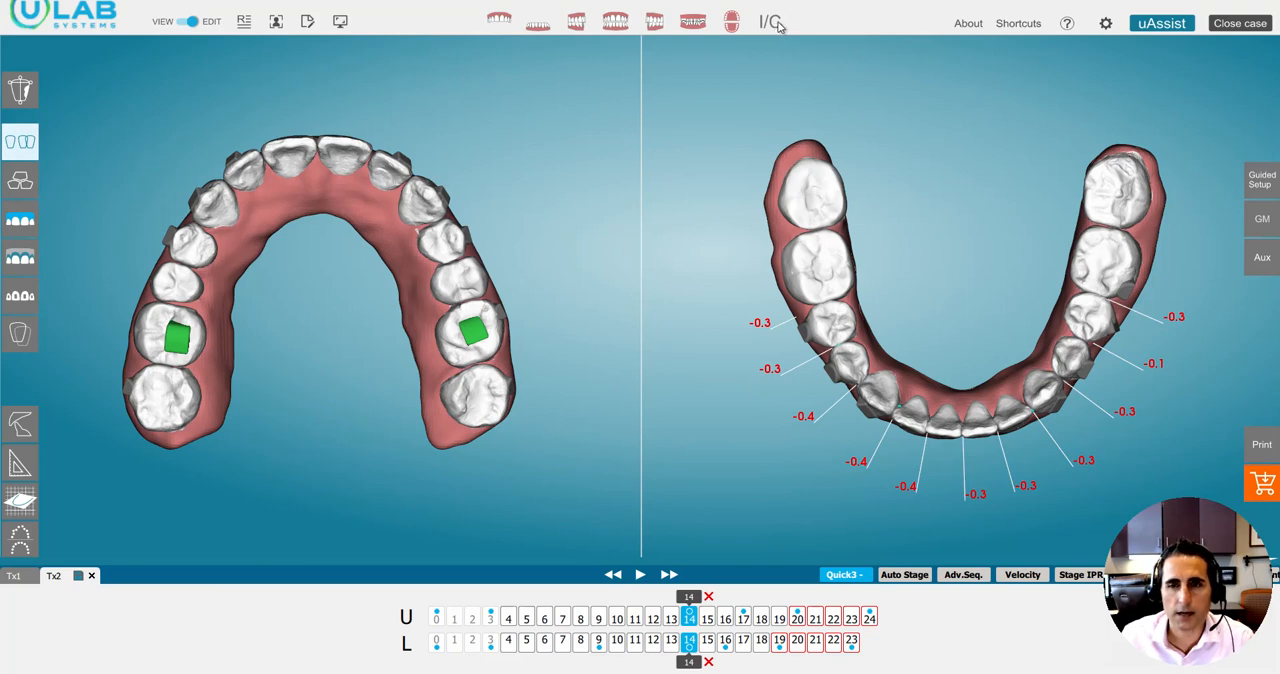
left_click(778, 26)
left_click(783, 24)
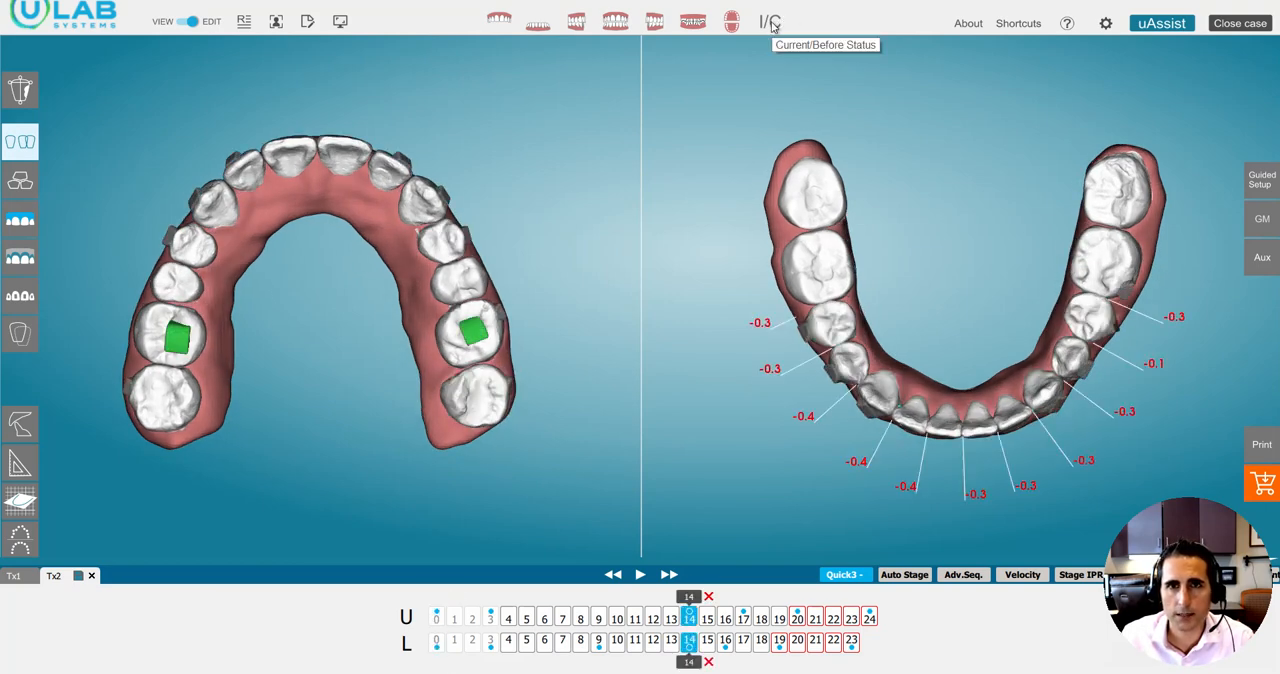
left_click(770, 23)
left_click(772, 25)
left_click(772, 25)
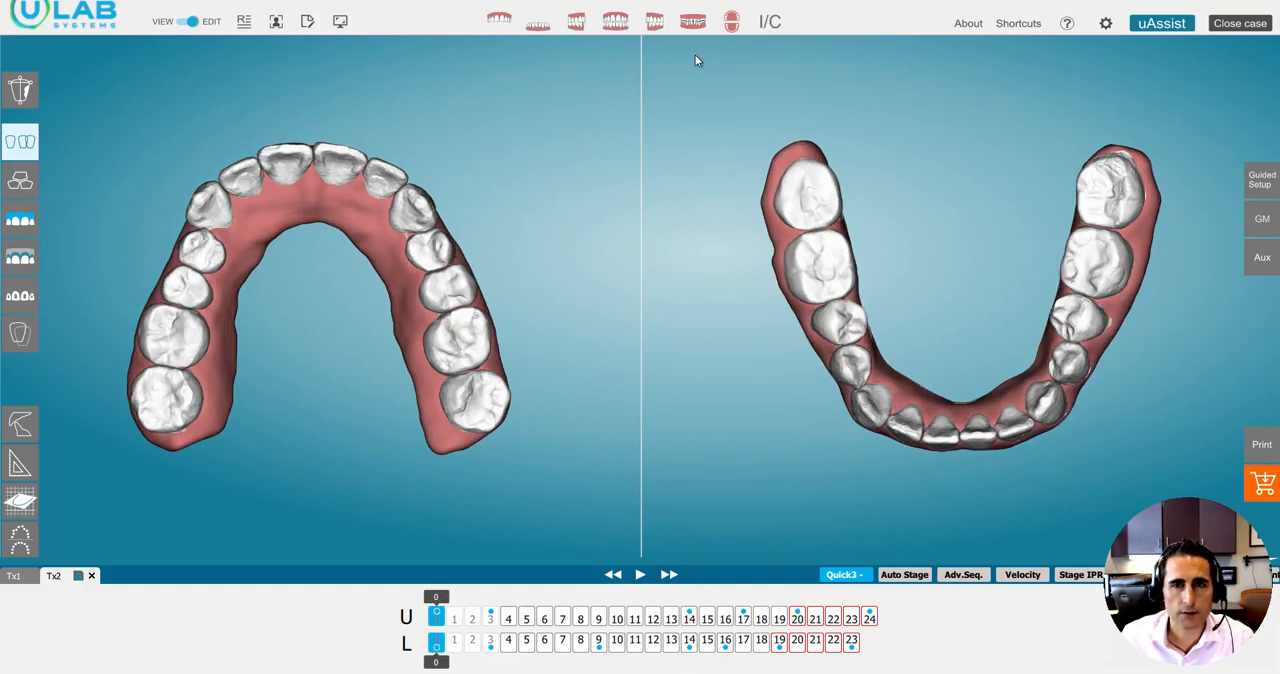
left_click(771, 24)
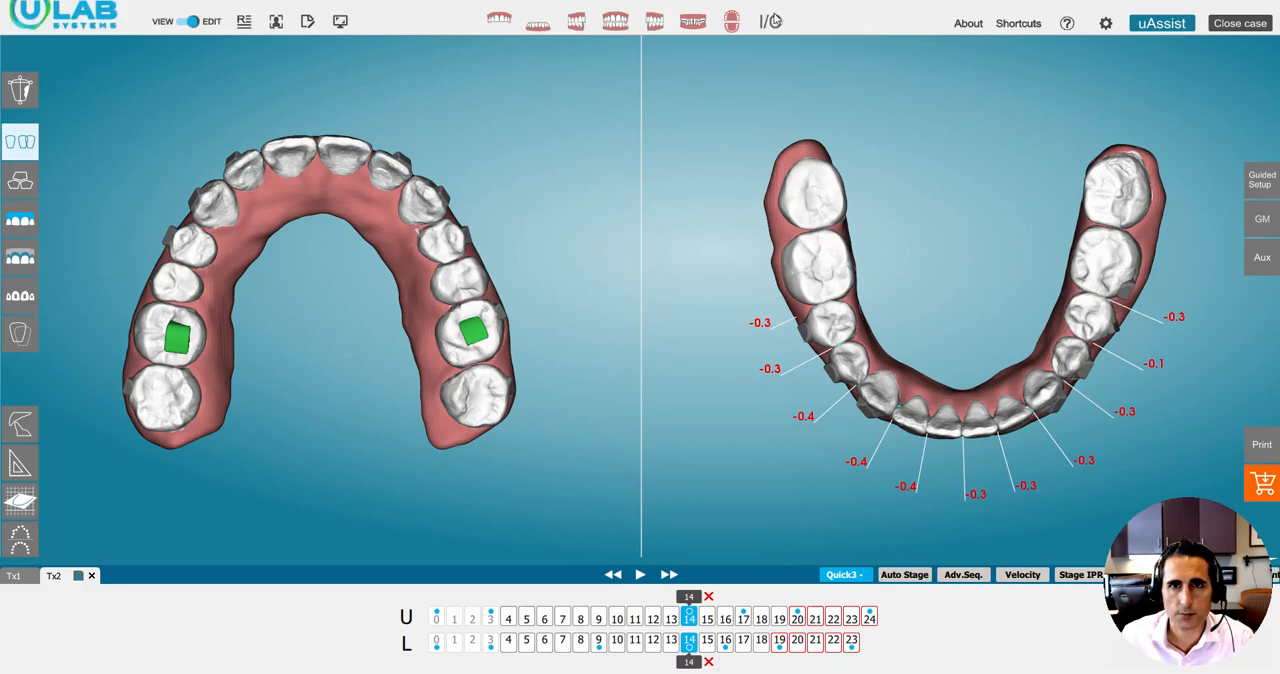
left_click(770, 23)
left_click(770, 23)
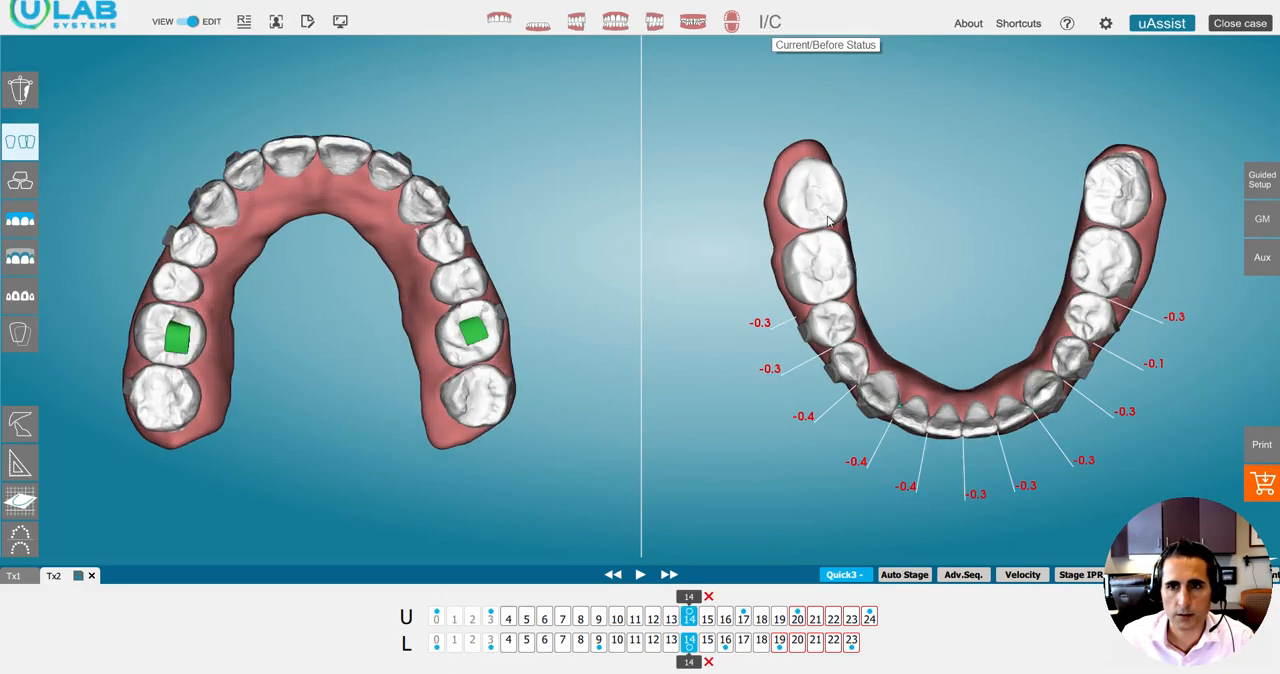
Compare initial and stage 14 status in the front view, and inspect the bite from both sides and the front.
left_click(617, 24)
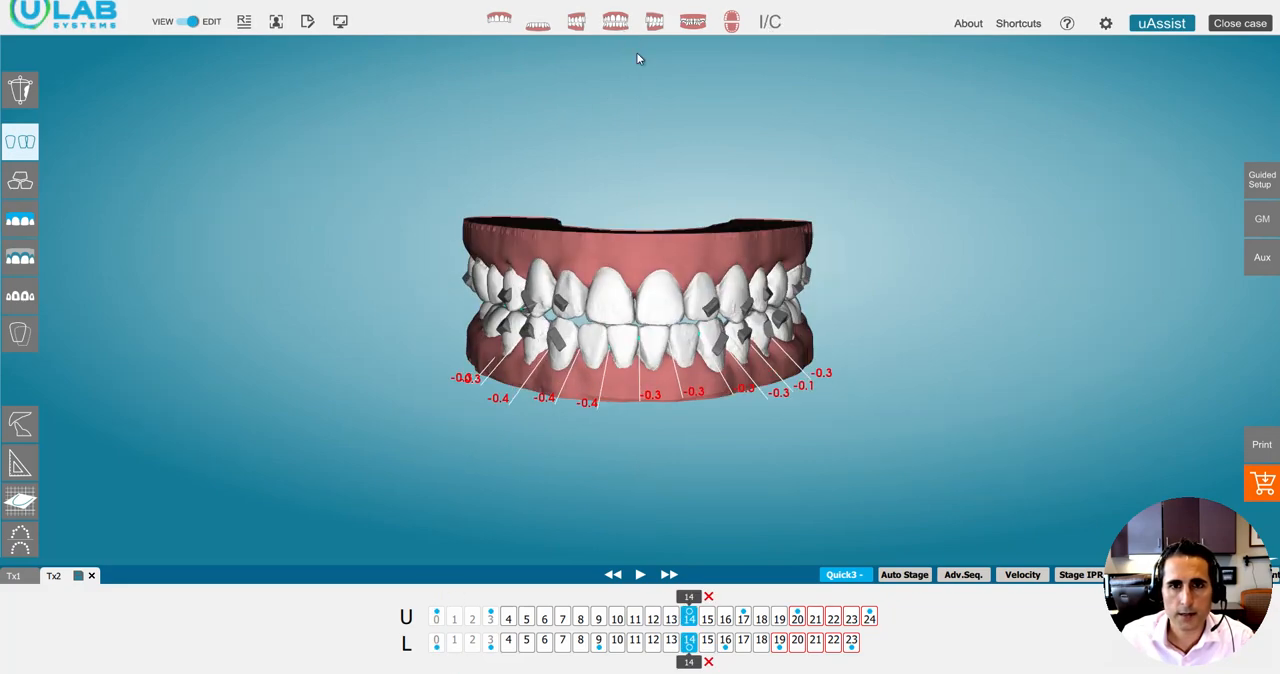
left_click(770, 24)
left_click(770, 24)
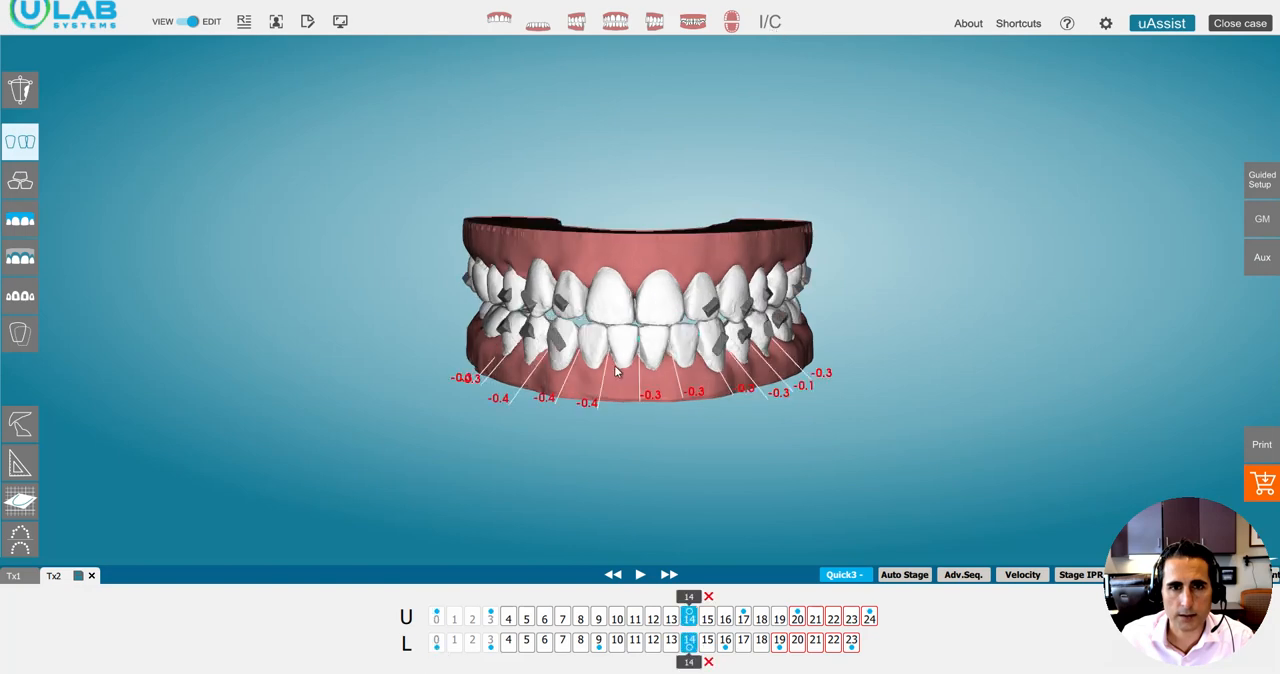
left_click_drag(621, 340, 660, 305)
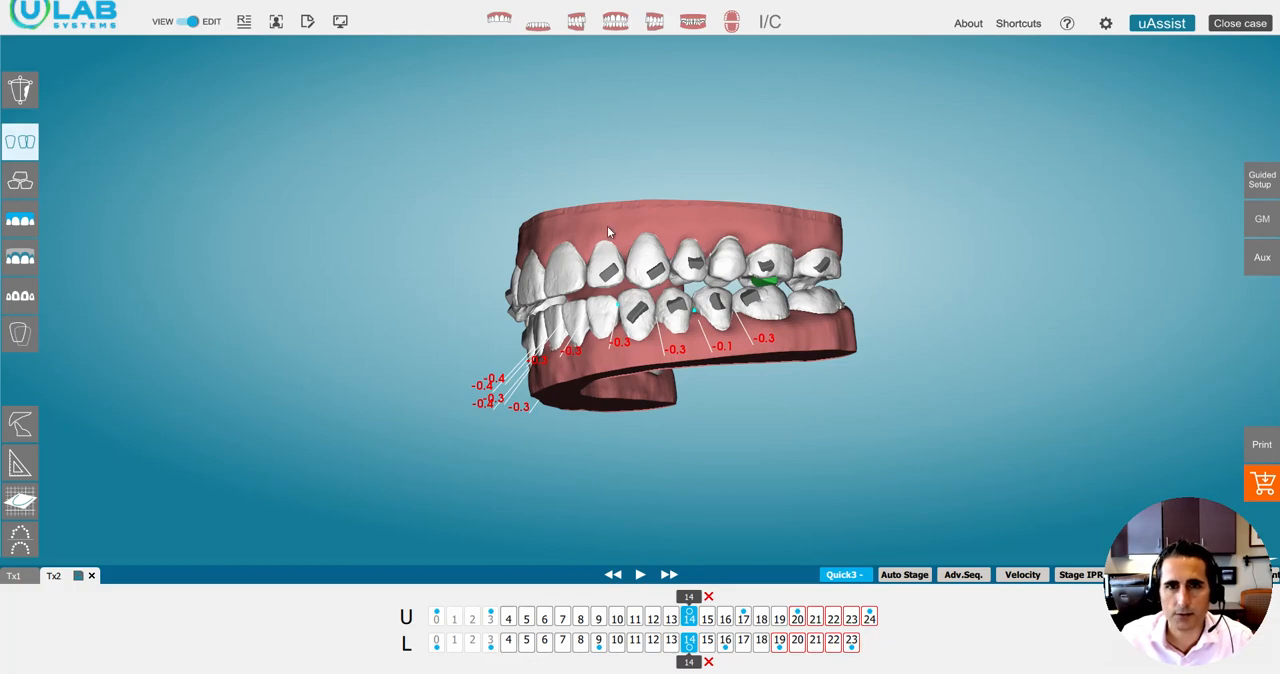
left_click_drag(524, 258, 675, 259)
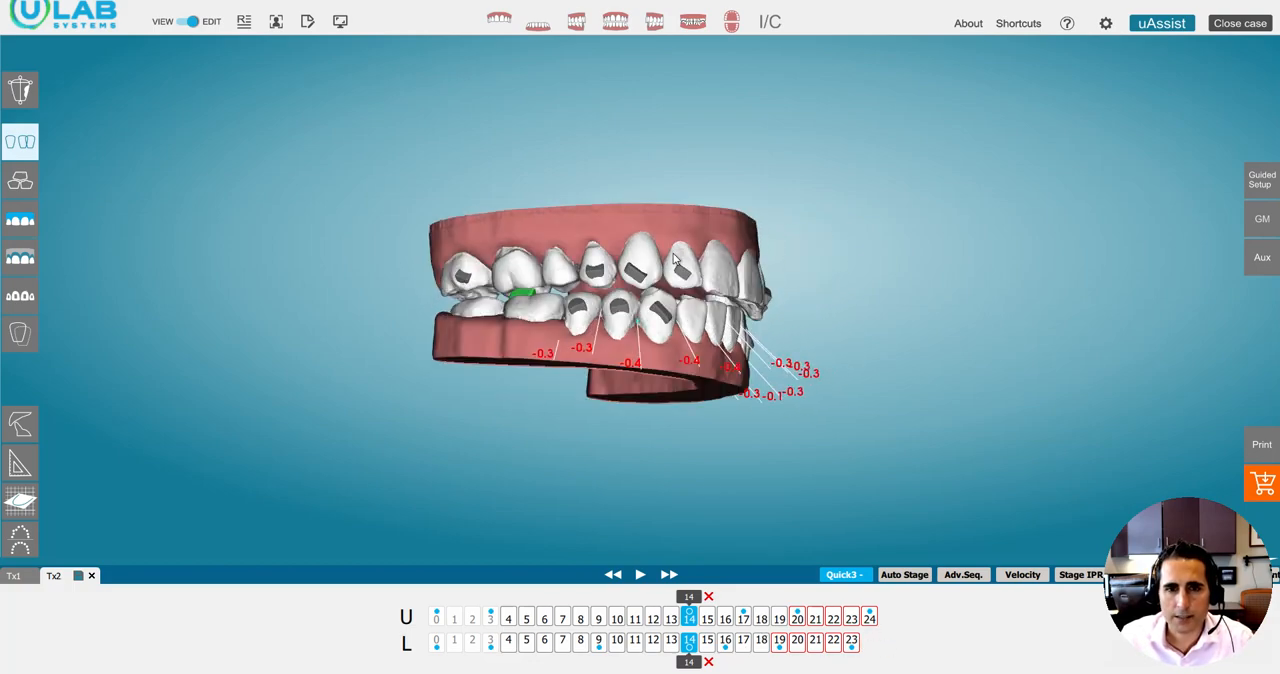
left_click_drag(693, 190, 665, 290)
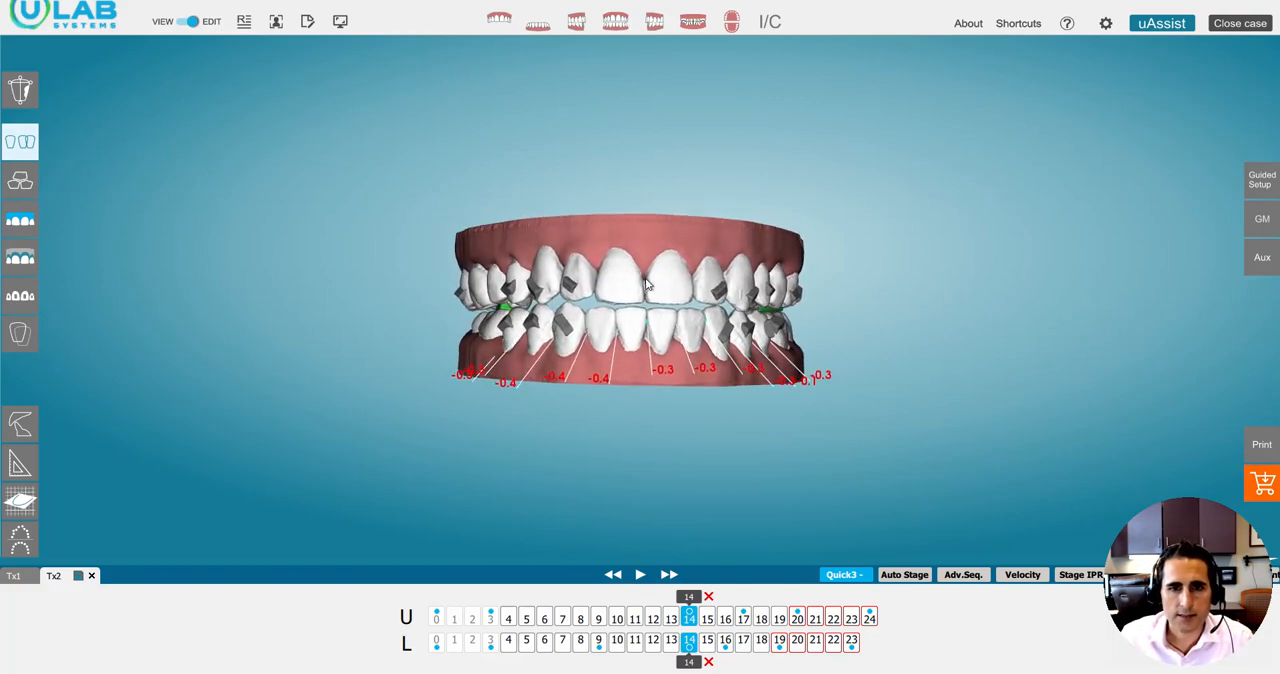
Isolate the upper arch and advance its staging from 14 to 17.
left_click(498, 22)
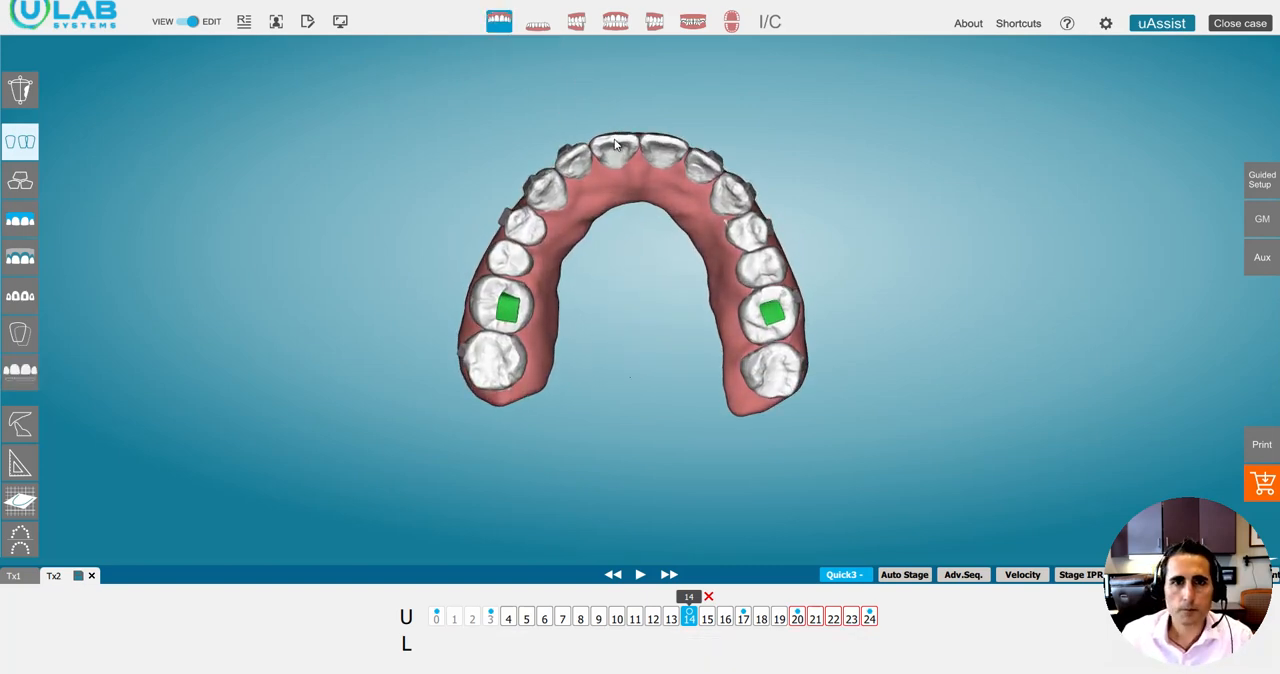
mouse_move(698, 604)
left_mouse_down()
mouse_move(753, 609)
mouse_move(690, 617)
mouse_move(741, 620)
left_mouse_up()
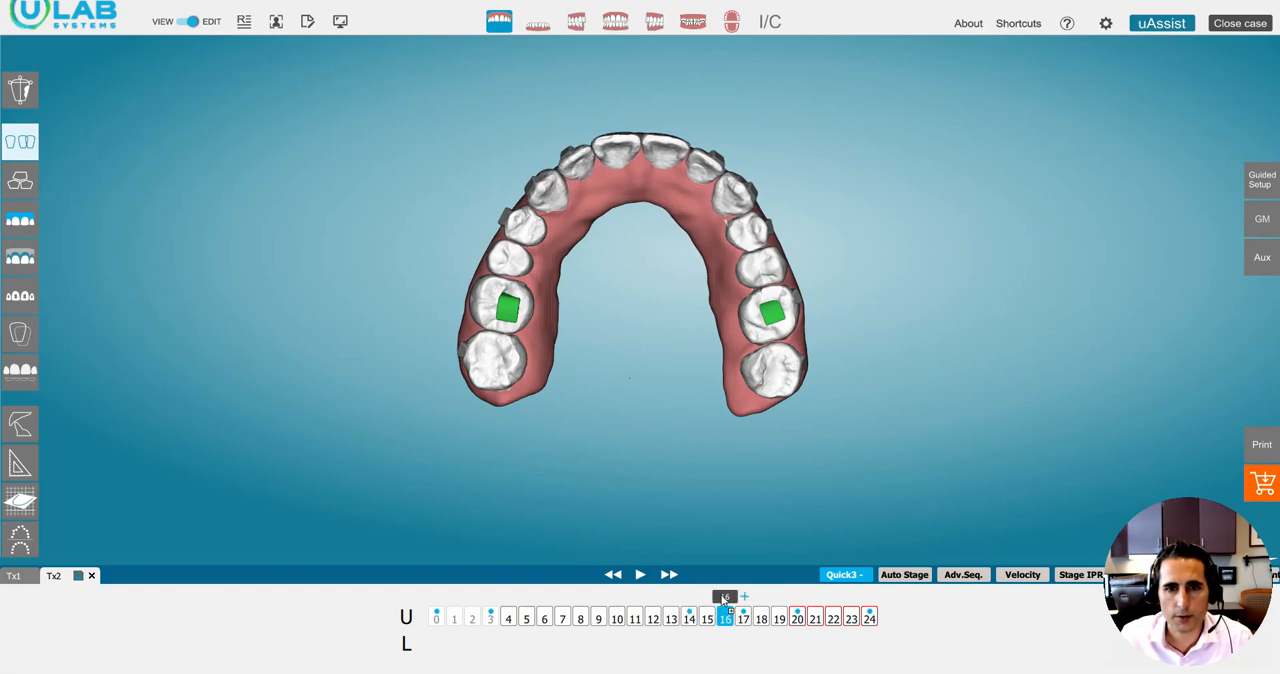
mouse_move(726, 613)
left_mouse_down()
mouse_move(710, 602)
mouse_move(762, 595)
mouse_move(688, 604)
mouse_move(744, 604)
left_mouse_up()
Isolate the lower arch and set its staging to 16 to examine the IPR amounts.
left_click(539, 26)
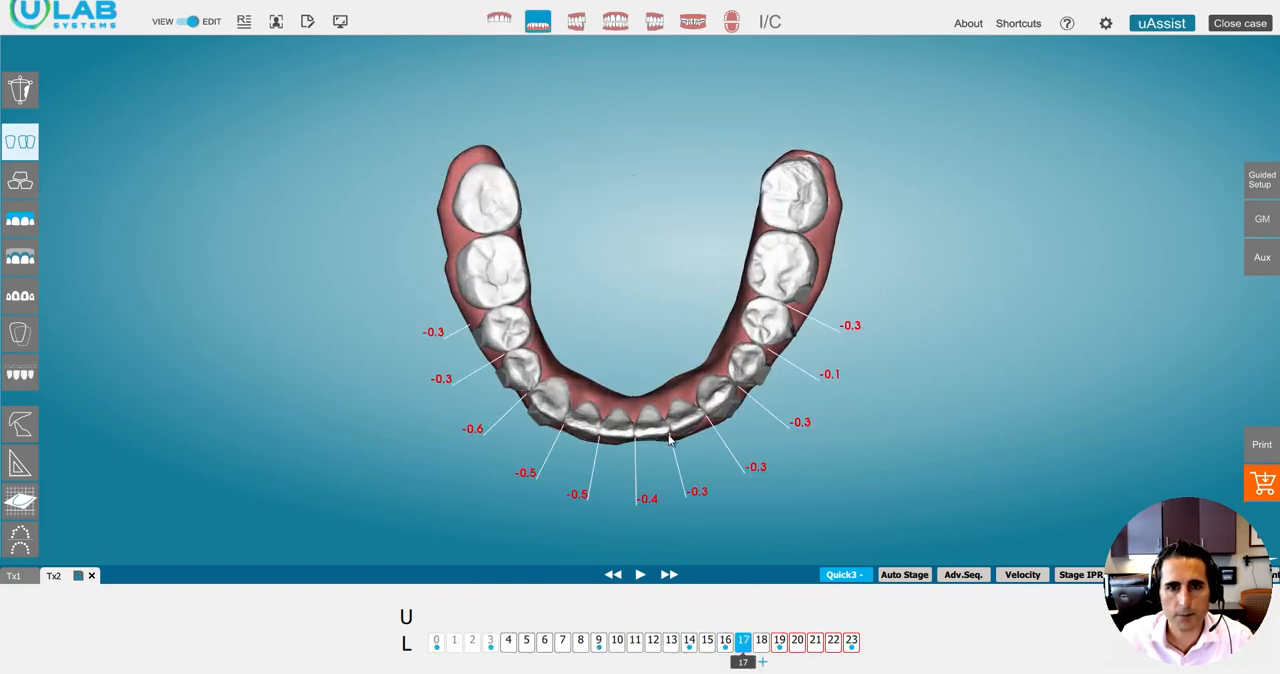
mouse_move(746, 668)
left_mouse_down()
mouse_move(688, 666)
mouse_move(726, 665)
left_mouse_up()
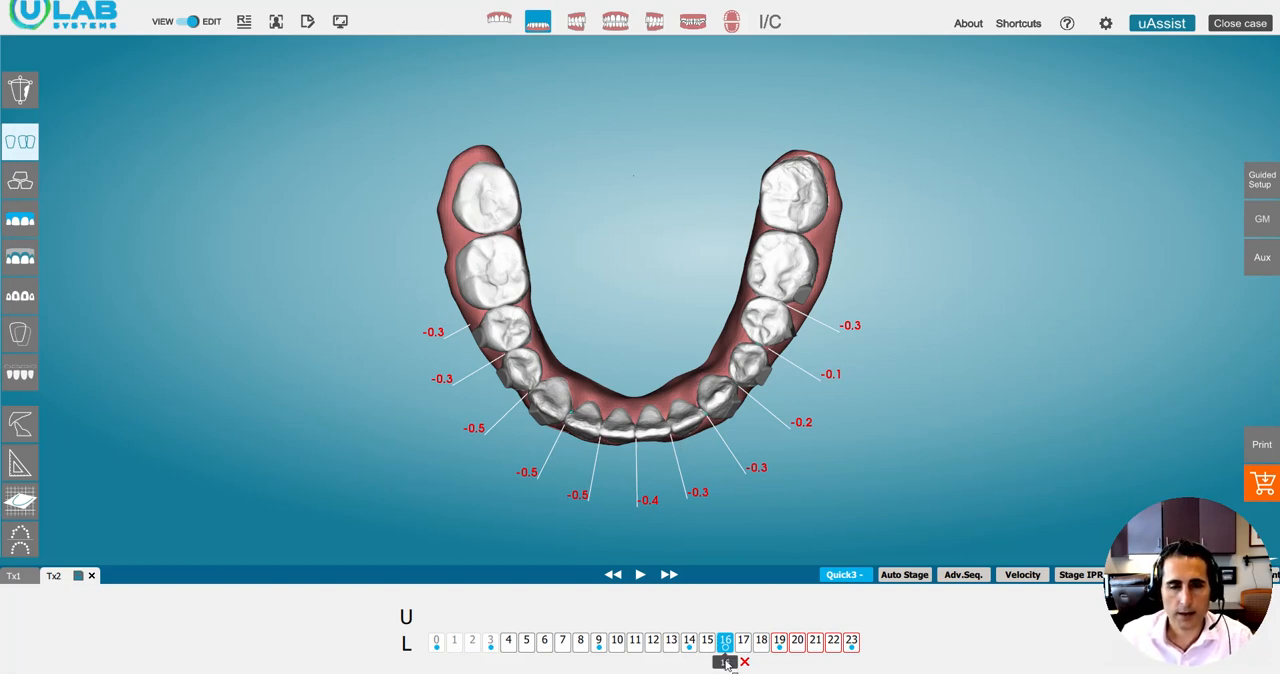
mouse_move(727, 663)
left_mouse_down()
mouse_move(688, 668)
mouse_move(727, 664)
left_mouse_up()
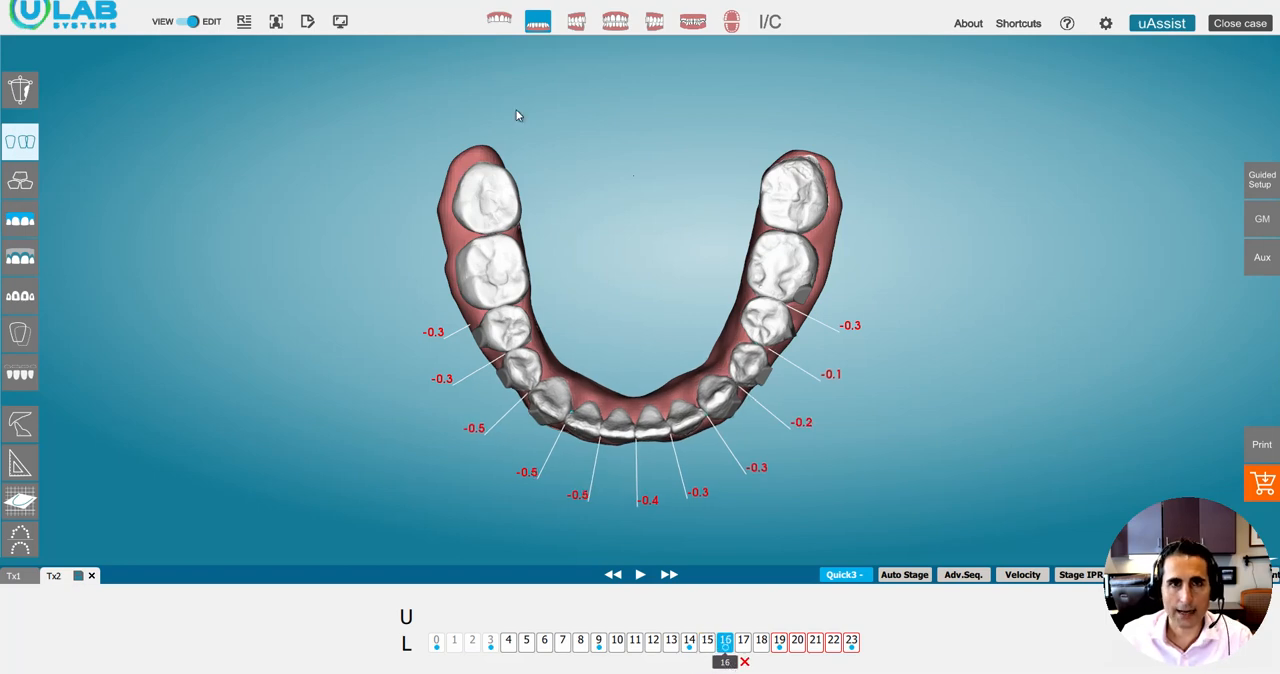
Return to the upper arch alone and compare tooth positions and spacing across stages 17 to 20, ending on stage 20.
left_click(503, 25)
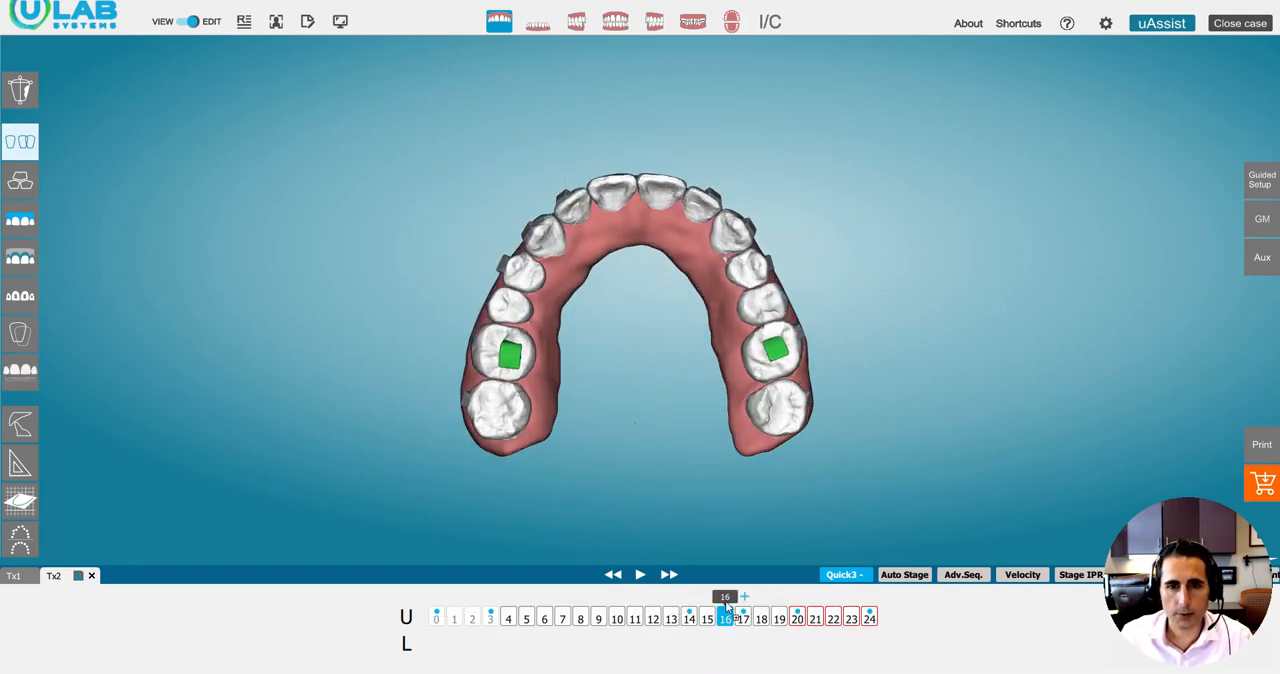
left_click_drag(728, 606, 745, 603)
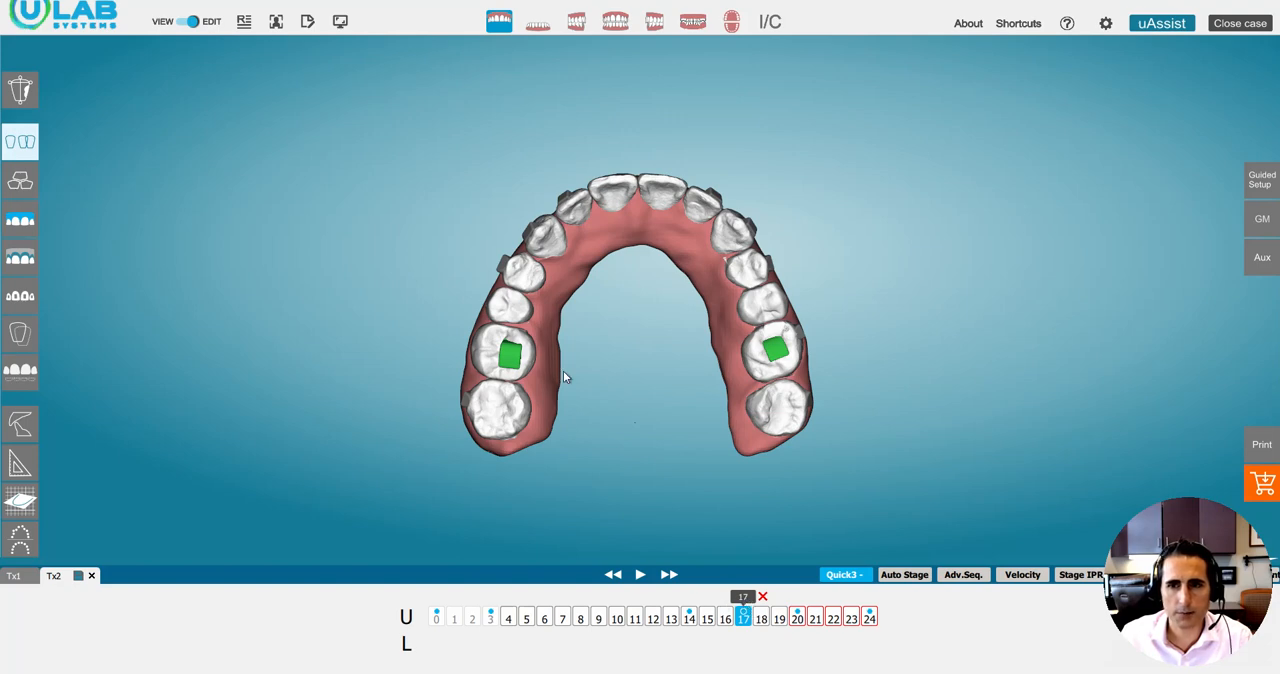
left_click_drag(745, 600, 797, 614)
left_click(776, 621)
left_click(744, 625)
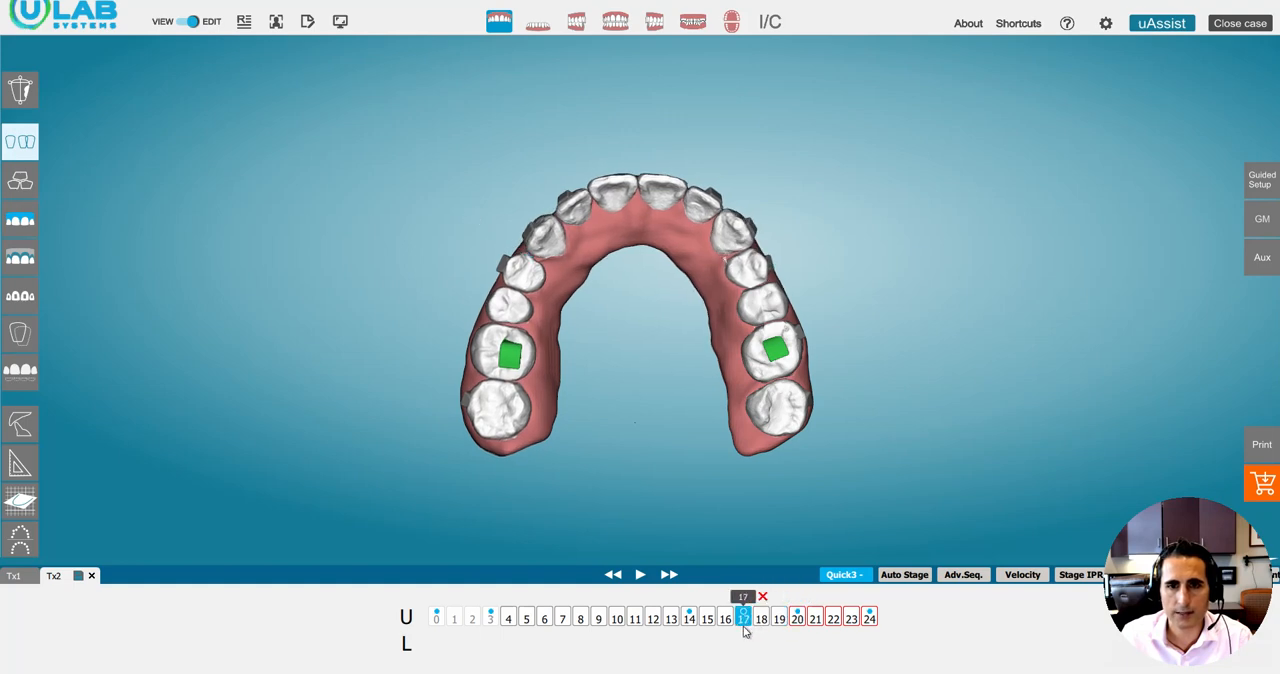
left_click(764, 624)
left_click(781, 624)
left_click(743, 624)
left_click(763, 622)
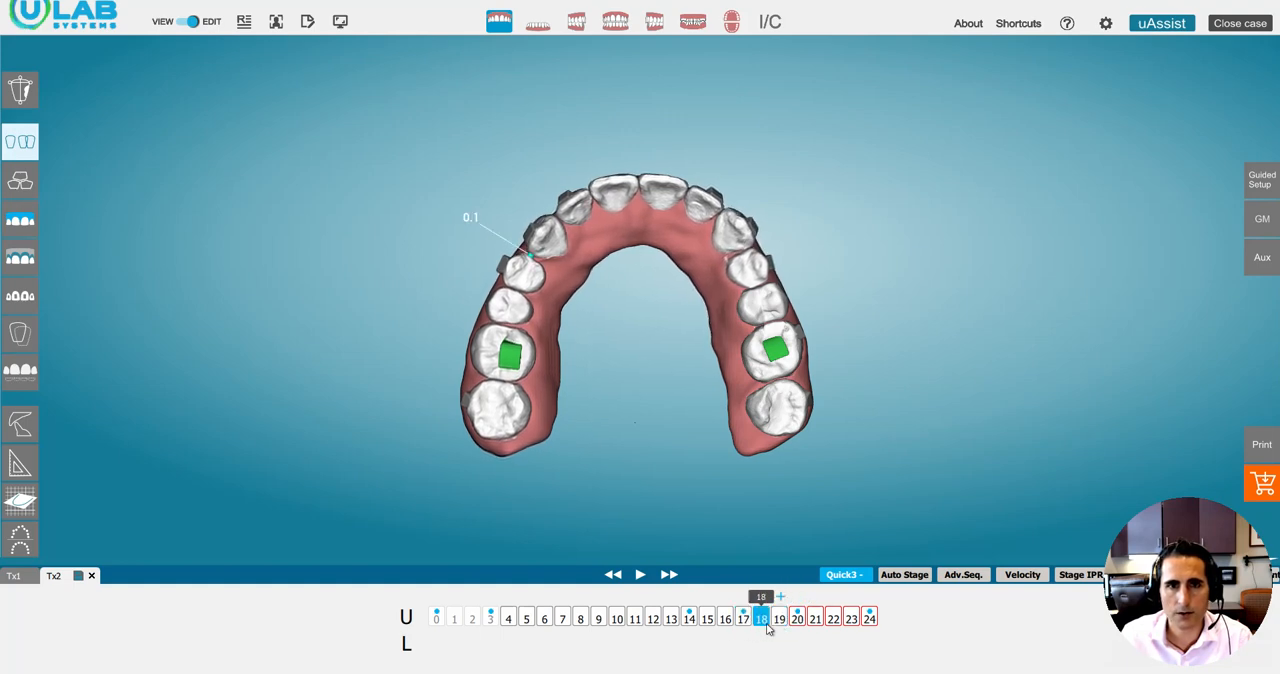
left_click(797, 622)
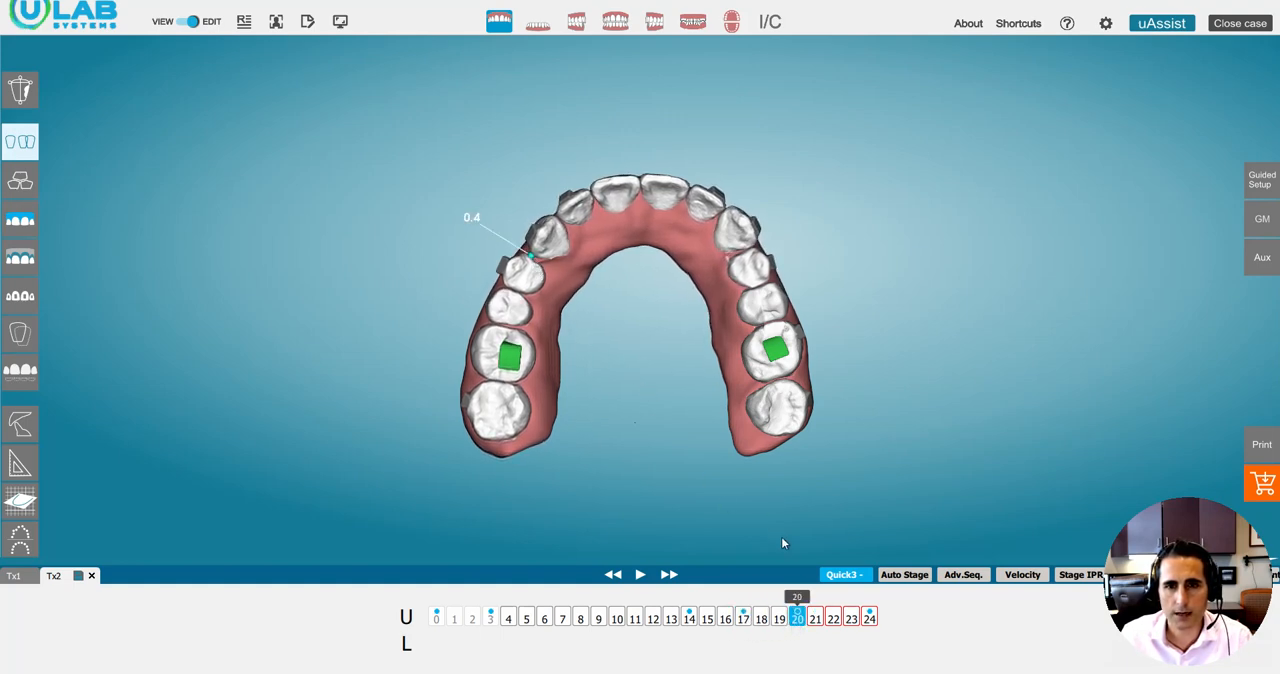
Examine the lower arch alone at stage 19, and bring back both arches.
left_click(537, 26)
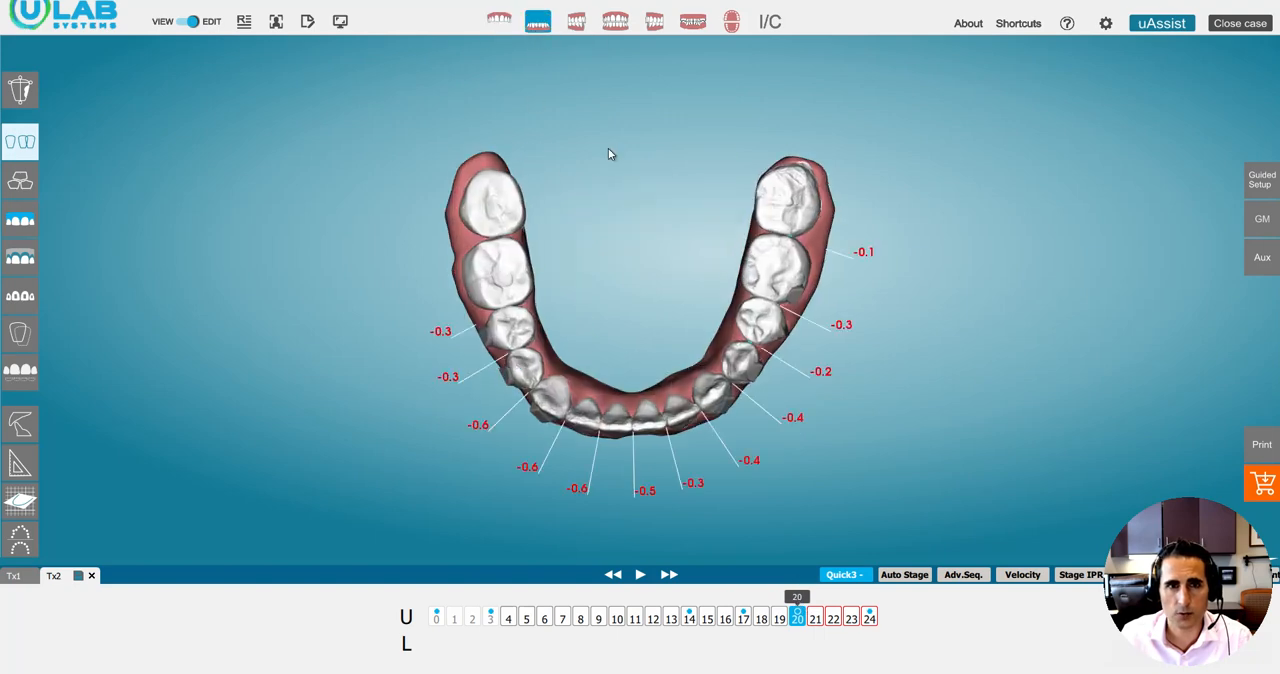
mouse_move(801, 667)
left_mouse_down()
mouse_move(712, 663)
mouse_move(785, 660)
mouse_move(724, 652)
mouse_move(778, 660)
left_mouse_up()
left_click(539, 25)
Orbit both arches to view them from below and compare stages 19 and 20, ending on stage 19.
middle_click_drag(697, 423, 737, 478)
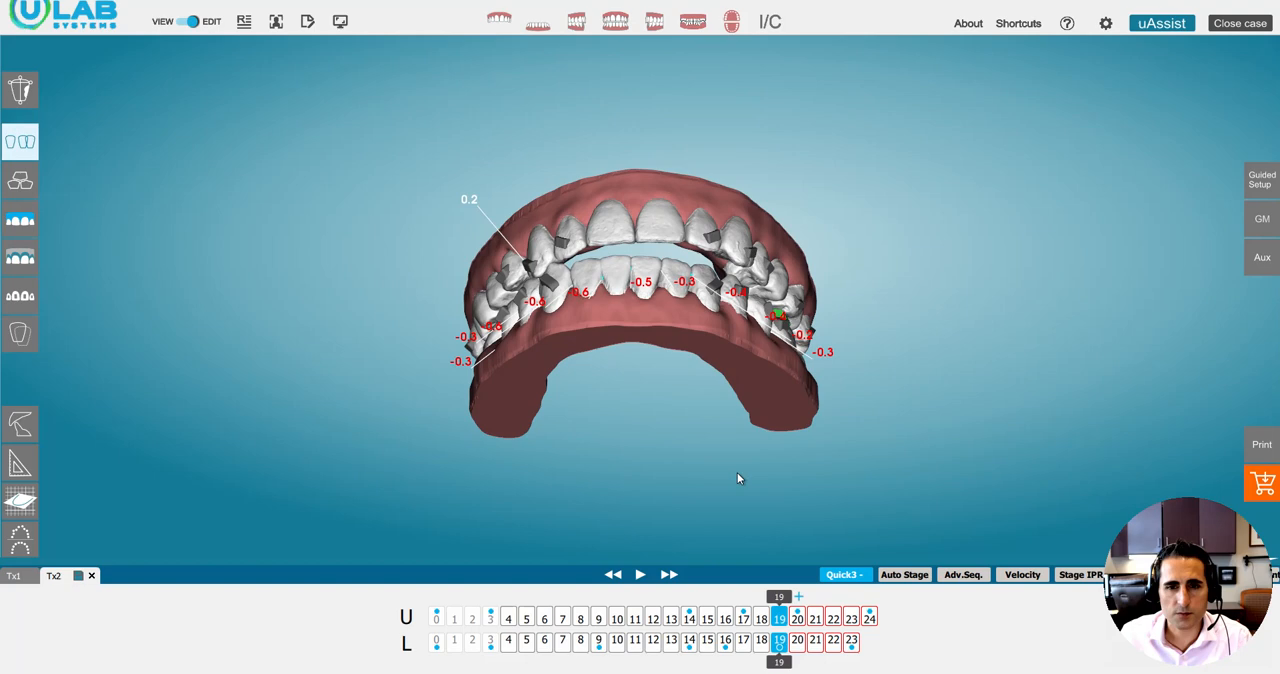
left_click(797, 608)
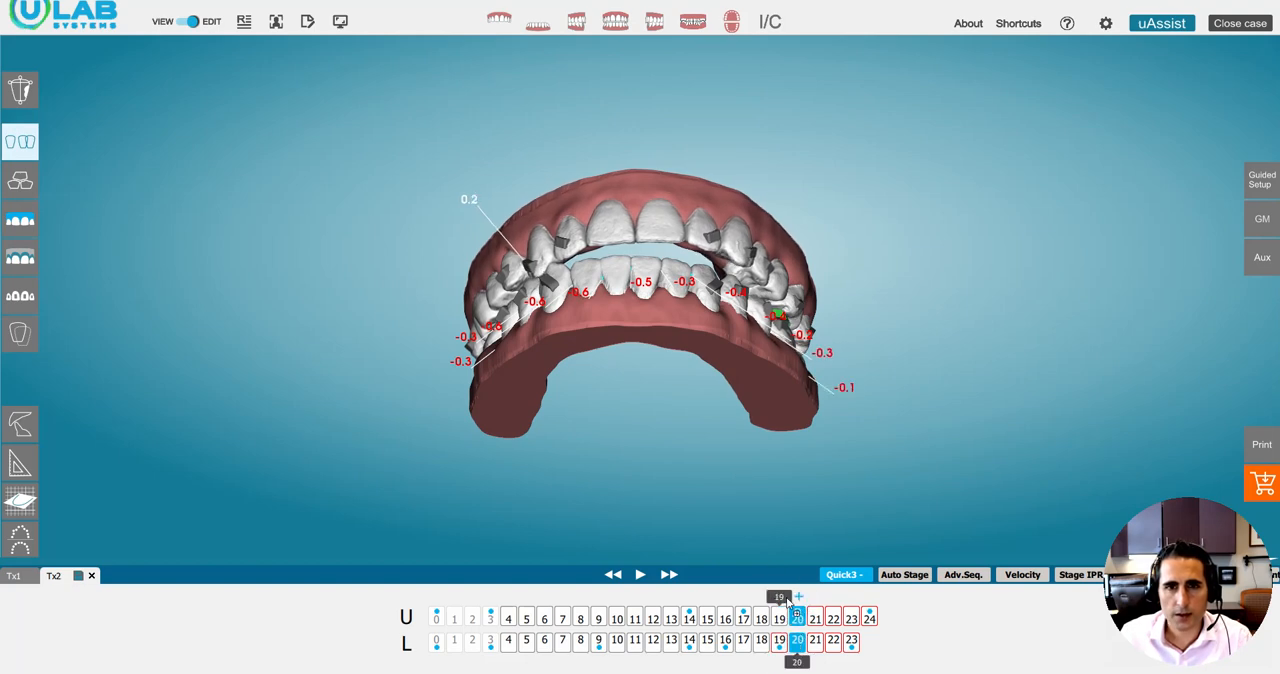
left_click(786, 600)
left_click_drag(587, 276, 630, 259)
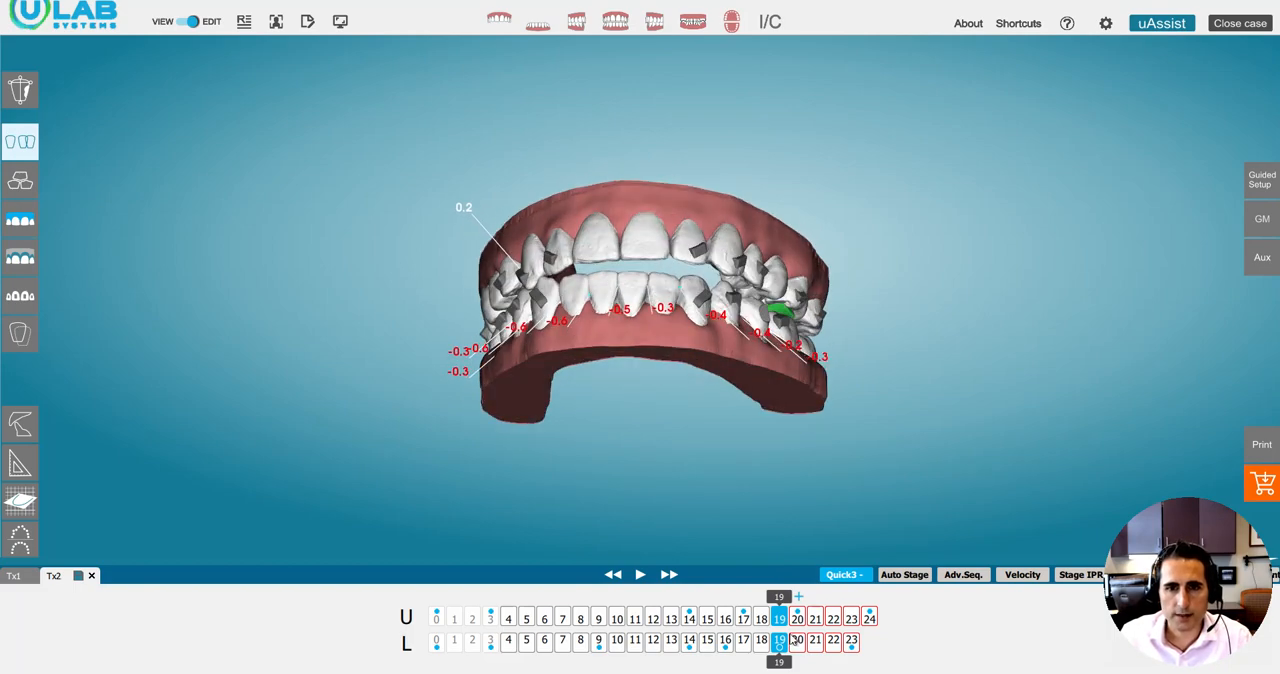
Inspect the bite from several angles while moving the staging back to about 15 and forward to 20.
left_click_drag(654, 391, 894, 306)
left_click_drag(670, 266, 582, 369)
left_click_drag(786, 614, 689, 615)
mouse_move(672, 405)
left_mouse_down()
mouse_move(616, 395)
mouse_move(677, 448)
left_mouse_up()
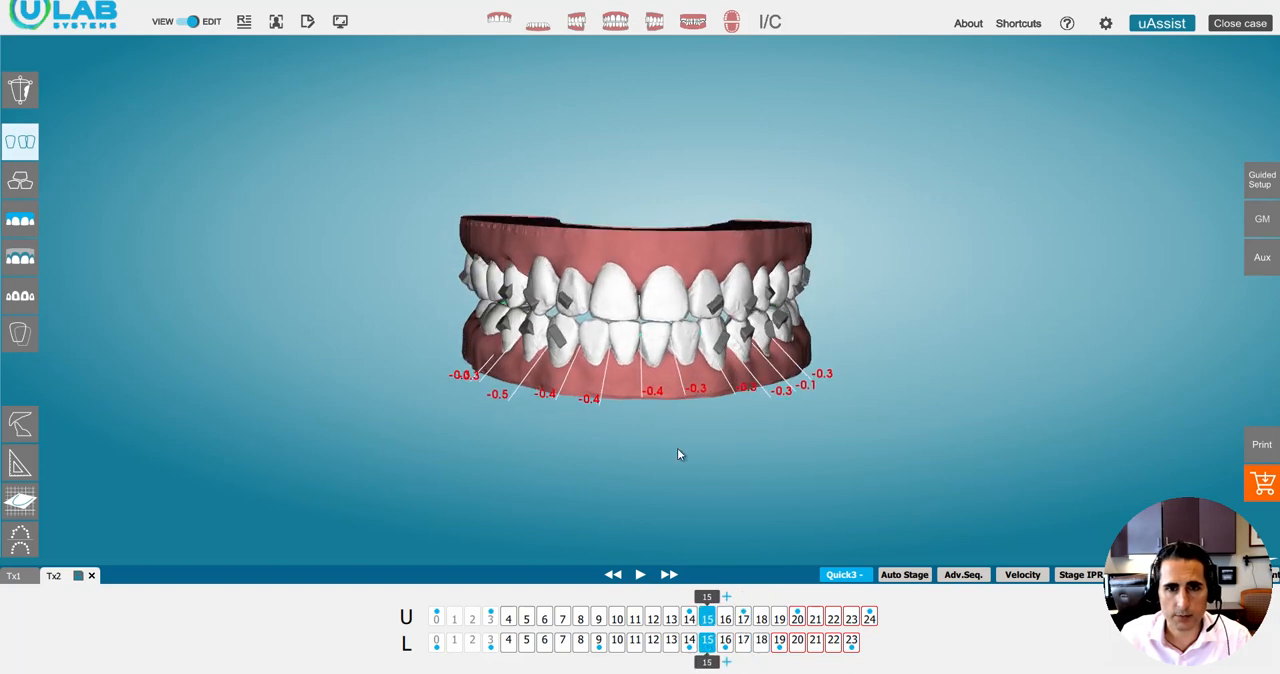
mouse_move(710, 610)
left_mouse_down()
mouse_move(690, 607)
mouse_move(726, 606)
mouse_move(688, 603)
mouse_move(743, 604)
mouse_move(683, 602)
mouse_move(802, 598)
left_mouse_up()
mouse_move(642, 434)
left_mouse_down()
mouse_move(622, 315)
mouse_move(644, 245)
mouse_move(658, 358)
left_mouse_up()
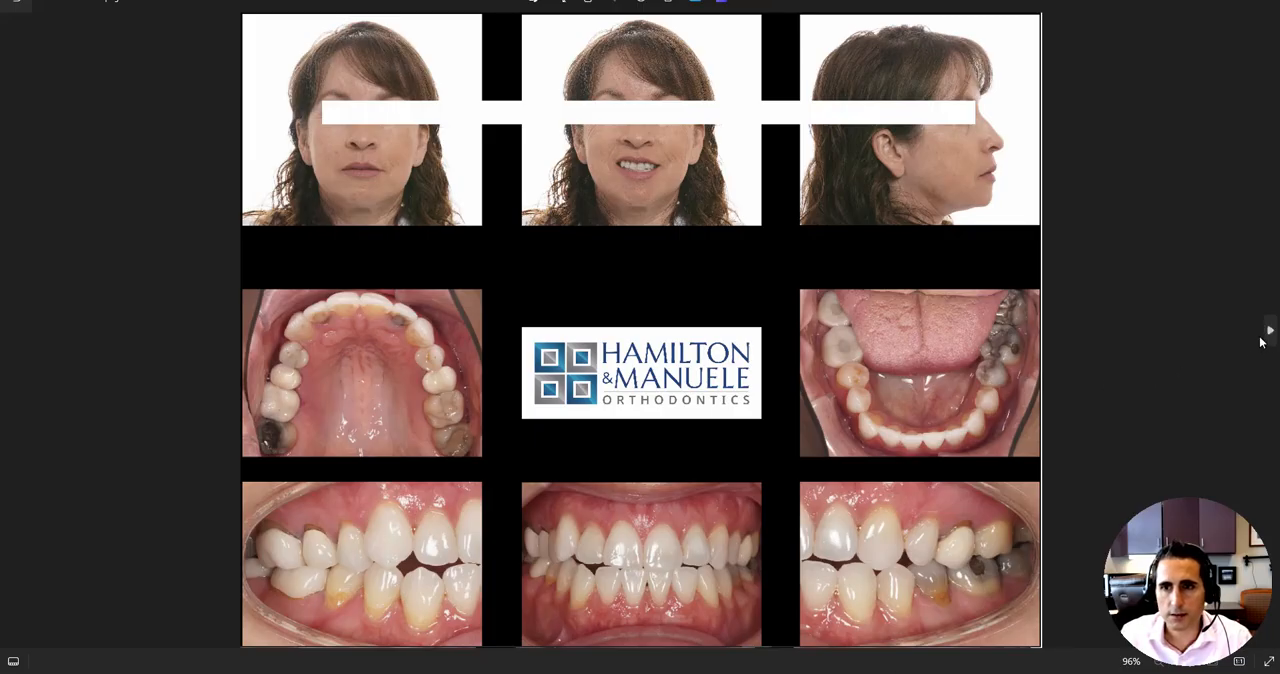
View the next patient photo composite, switch back to uDesign, and examine the stage 20 arches from below.
left_click(1272, 336)
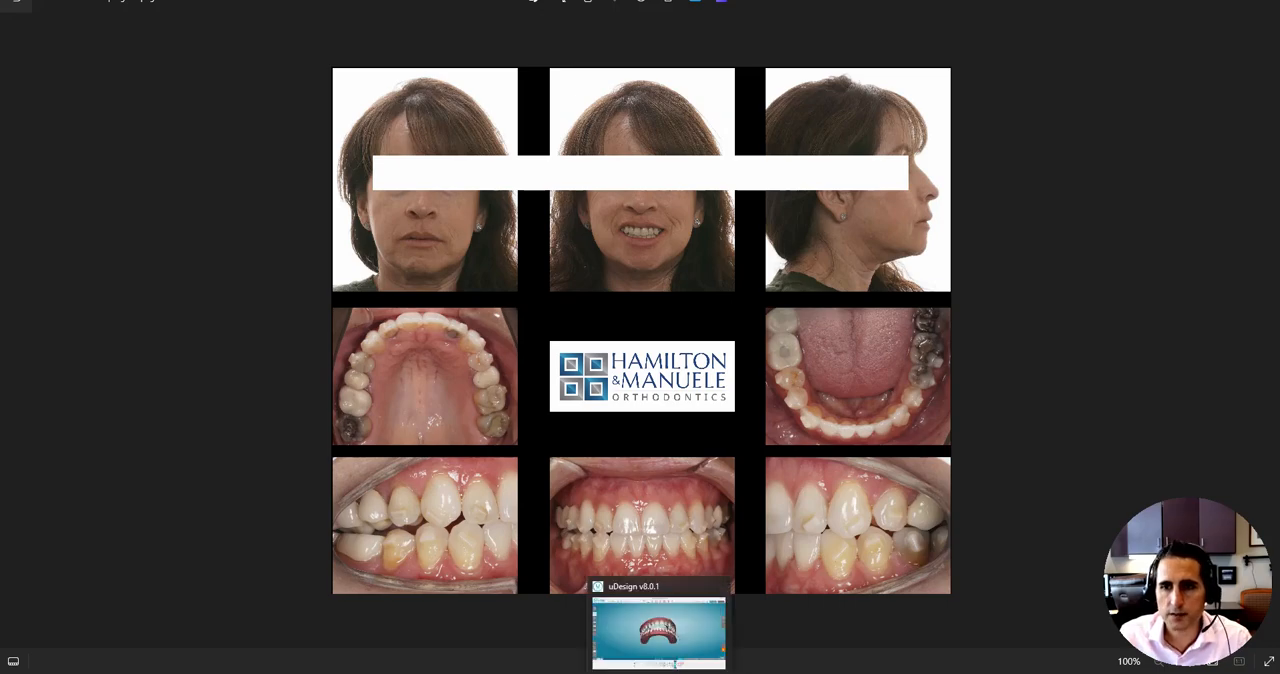
left_click(676, 663)
left_click_drag(640, 383, 631, 320)
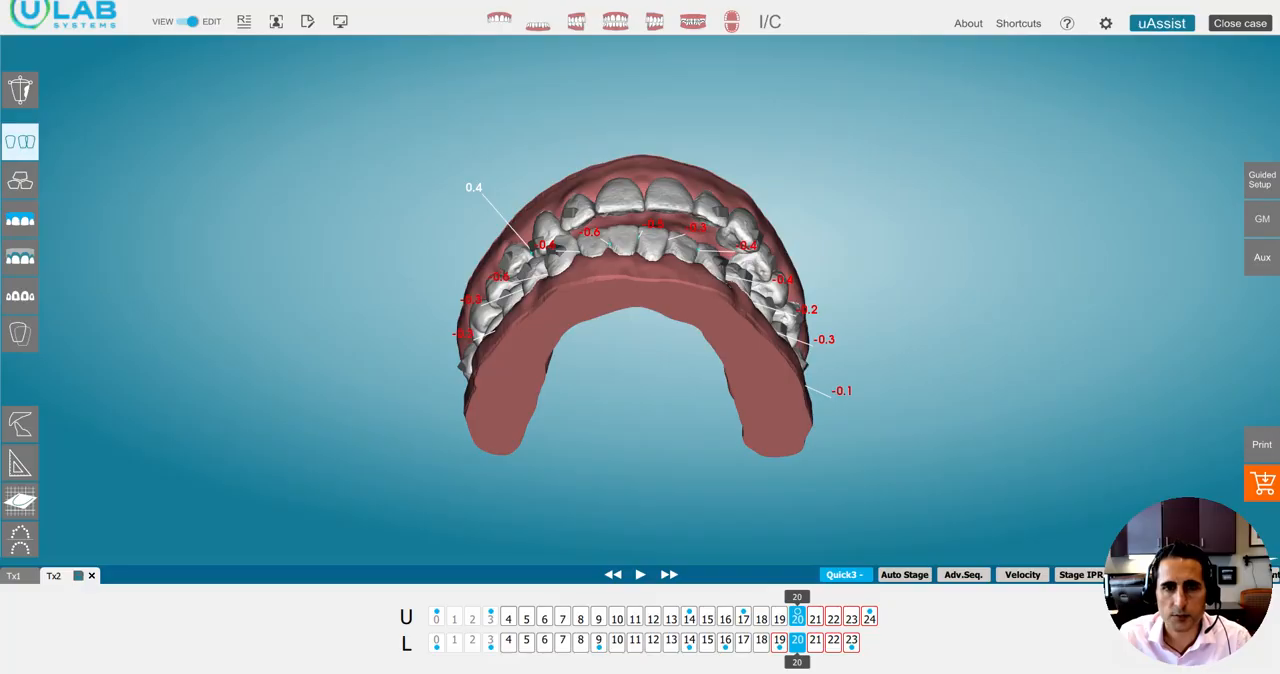
left_click_drag(614, 371, 628, 309)
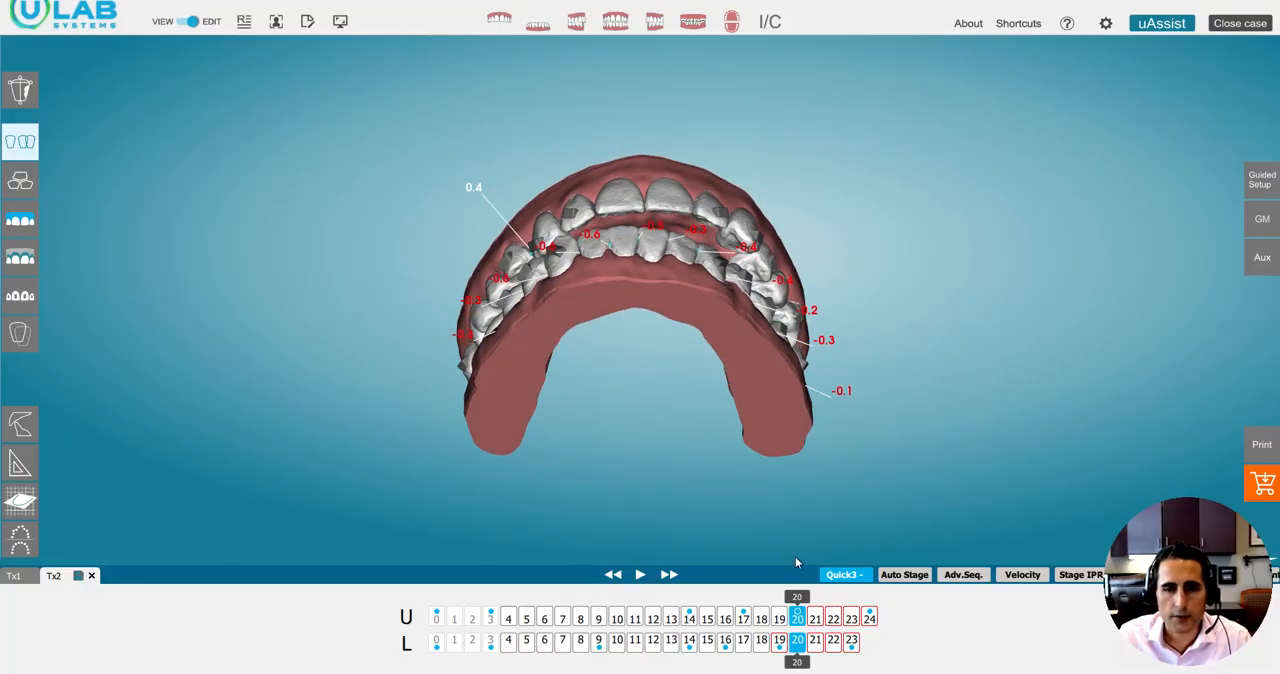
Isolate the upper arch, move the staging from 20 to 24, and examine the spacing from the front and the occlusal side.
left_click(499, 21)
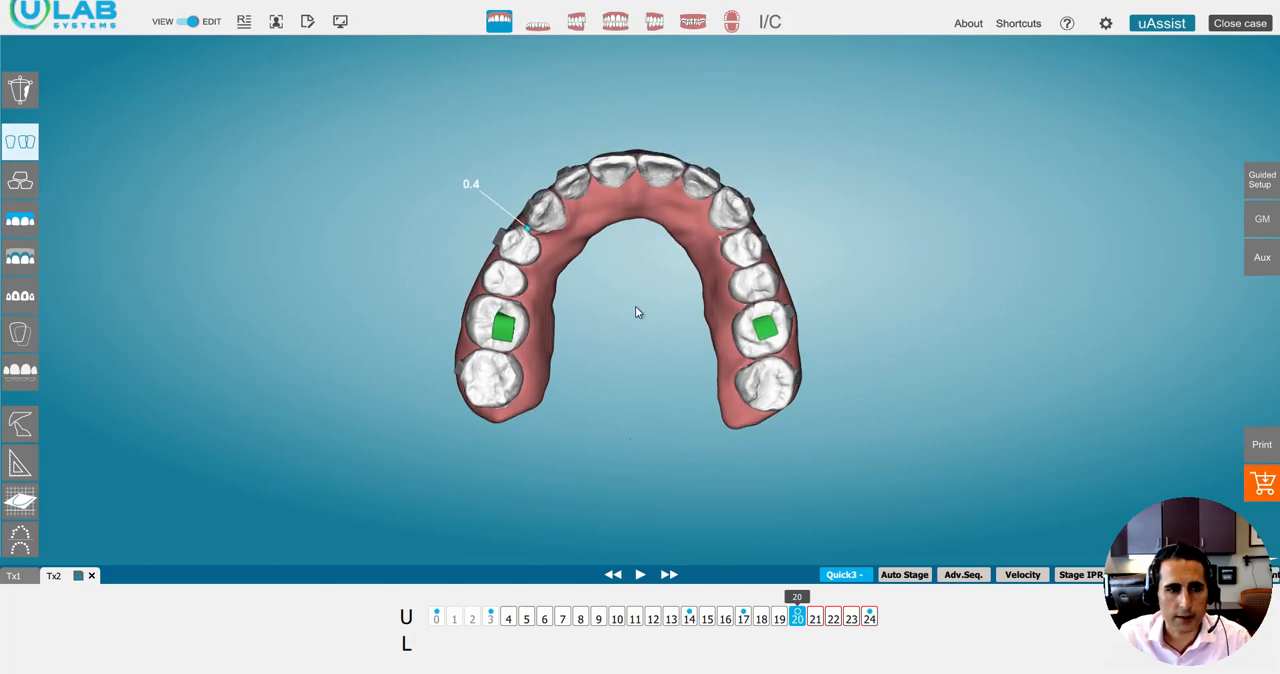
left_click_drag(797, 599, 869, 618)
left_click_drag(670, 273, 661, 475)
left_click_drag(873, 620, 912, 605)
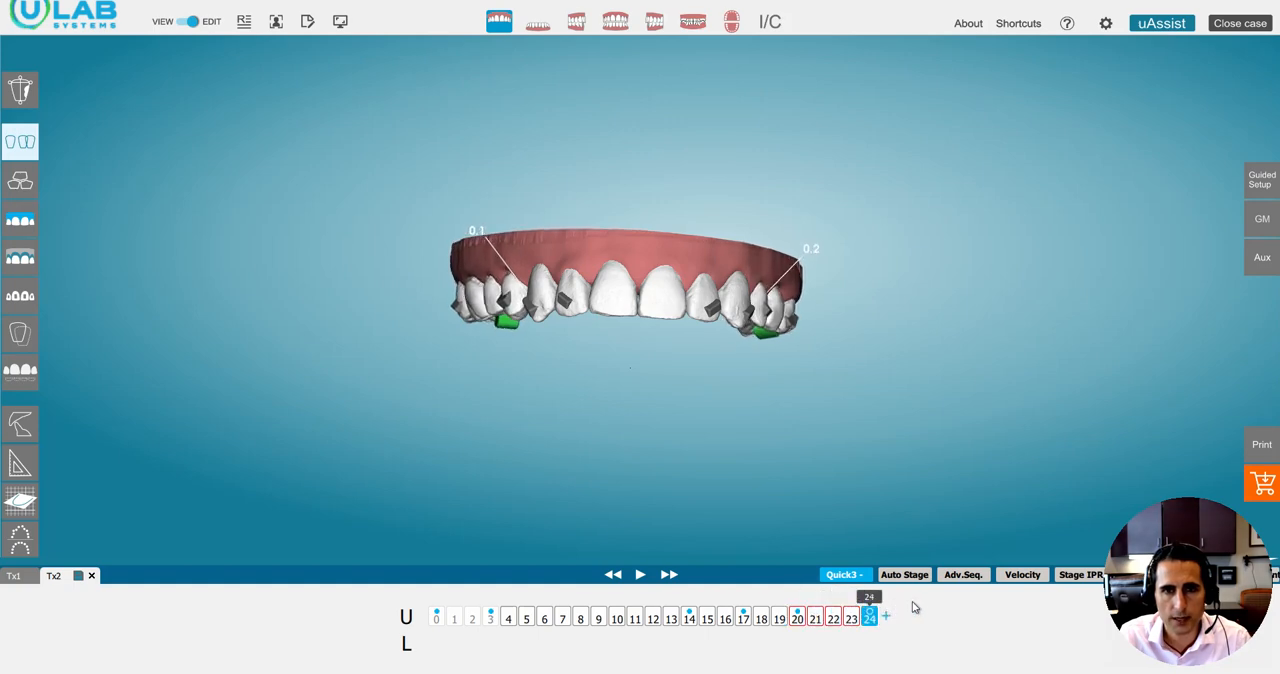
left_click_drag(664, 441, 650, 350)
left_click_drag(516, 341, 510, 357)
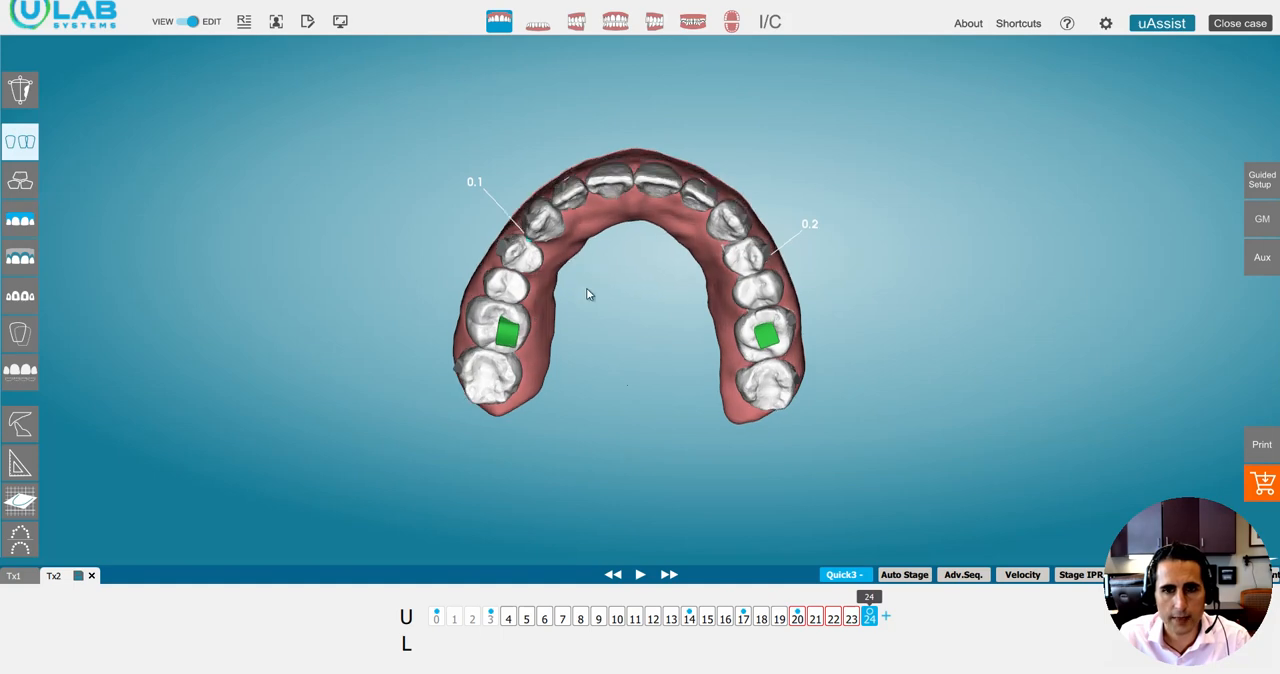
left_click_drag(589, 291, 550, 448)
mouse_move(870, 617)
left_mouse_down()
mouse_move(801, 625)
mouse_move(870, 618)
left_mouse_up()
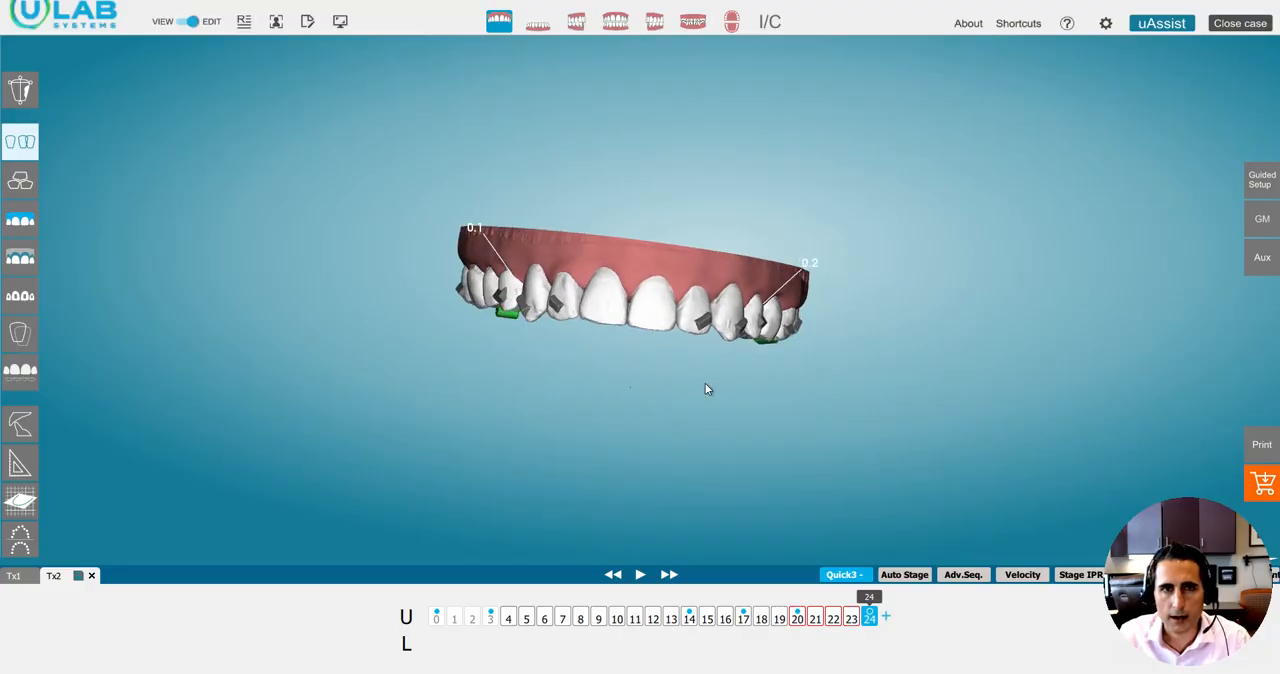
Isolate the lower arch and compare its tooth contacts at stages 23 and 19 from the occlusal side, ending on stage 23.
left_click(537, 31)
left_click_drag(648, 220, 666, 334)
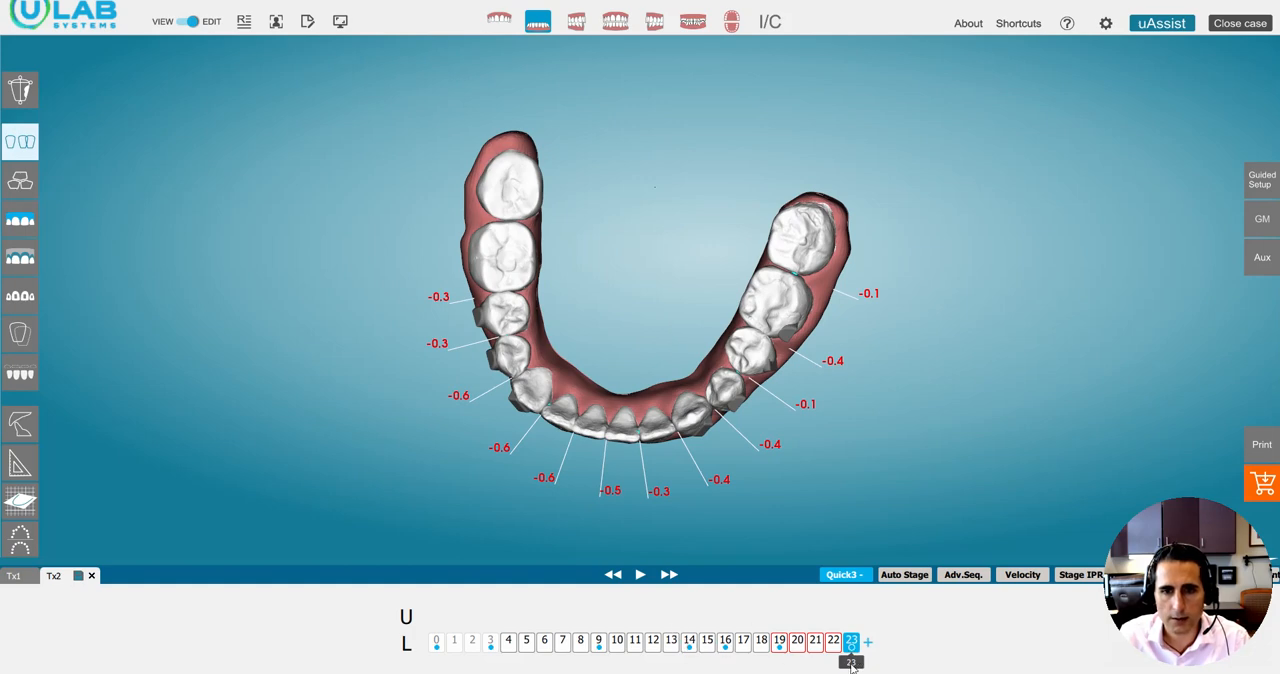
left_click_drag(851, 667, 783, 672)
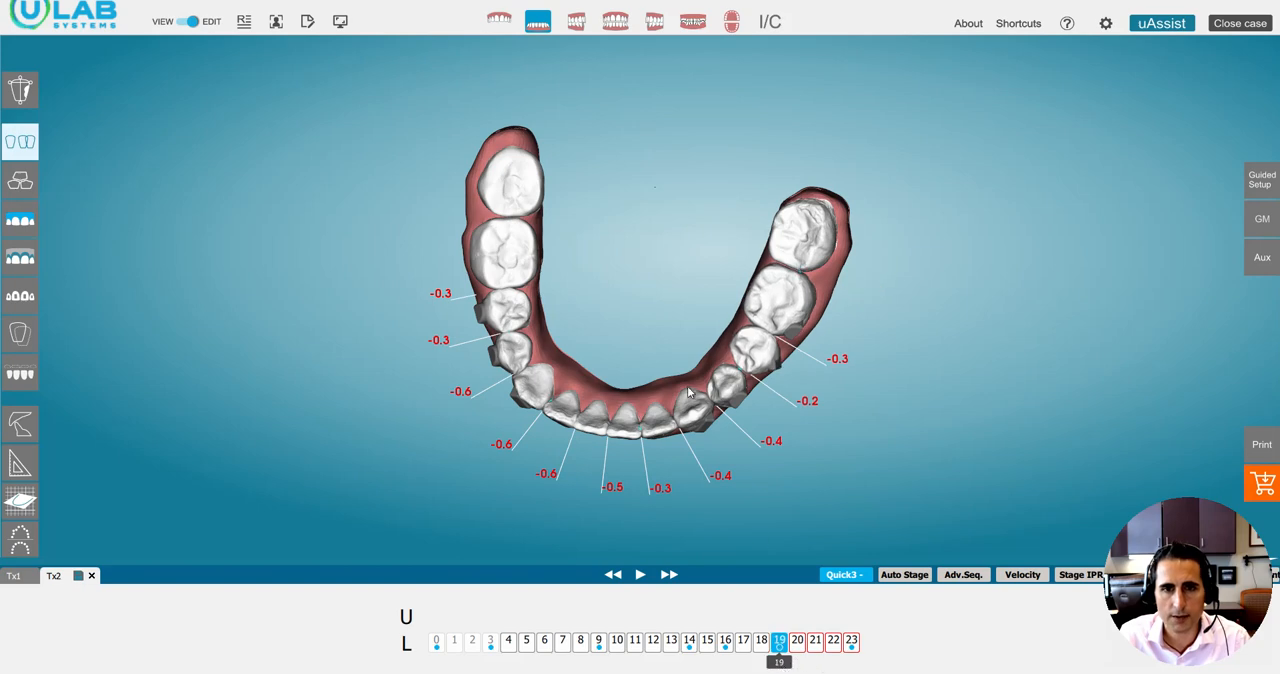
mouse_move(688, 388)
left_mouse_down()
mouse_move(673, 322)
mouse_move(686, 366)
mouse_move(710, 376)
left_mouse_up()
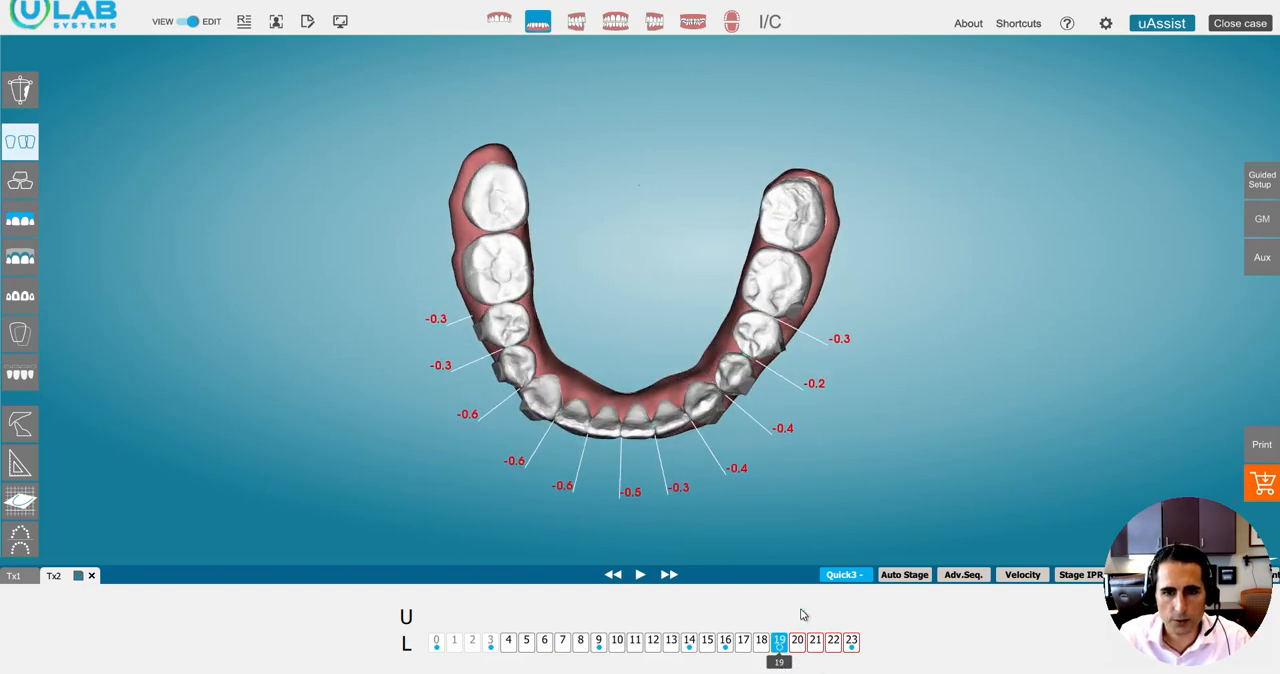
left_click_drag(786, 666, 880, 637)
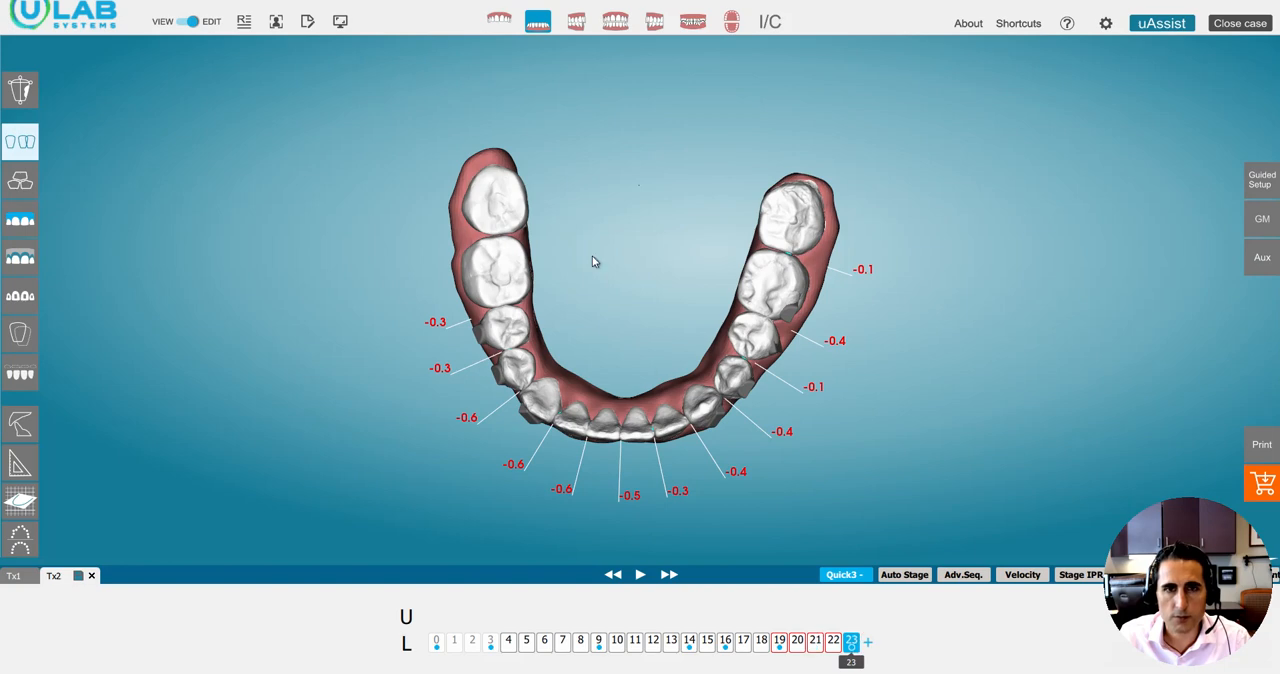
Bring back the upper arch alone and examine its premolar spaces at stages 23 and 24.
left_click(499, 21)
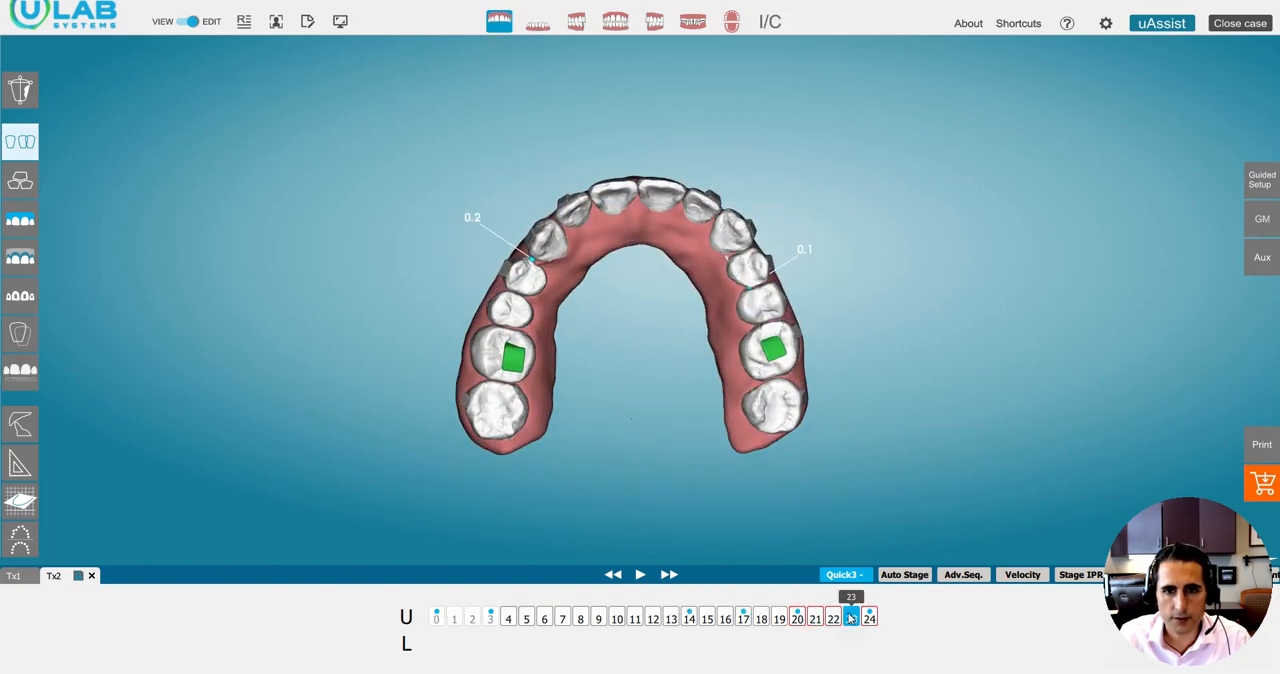
left_click_drag(848, 612, 884, 600)
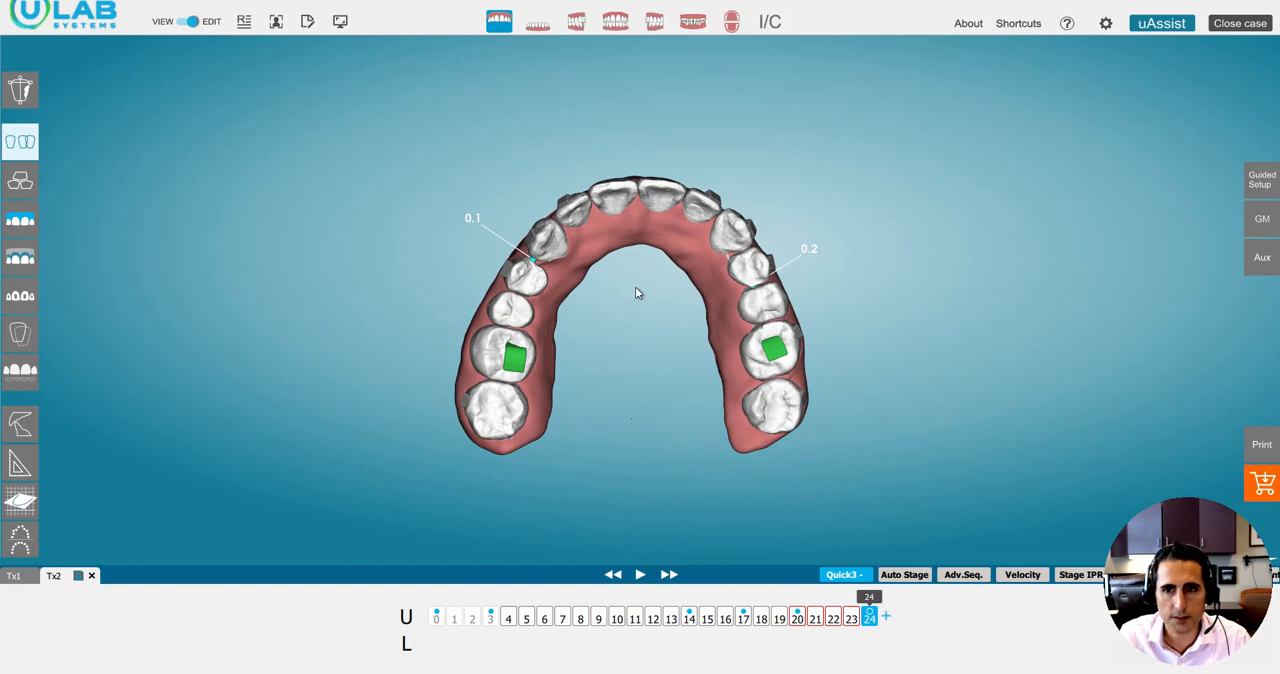
mouse_move(660, 301)
left_mouse_down()
mouse_move(640, 297)
mouse_move(629, 323)
mouse_move(637, 483)
mouse_move(603, 371)
mouse_move(650, 363)
mouse_move(676, 288)
left_mouse_up()
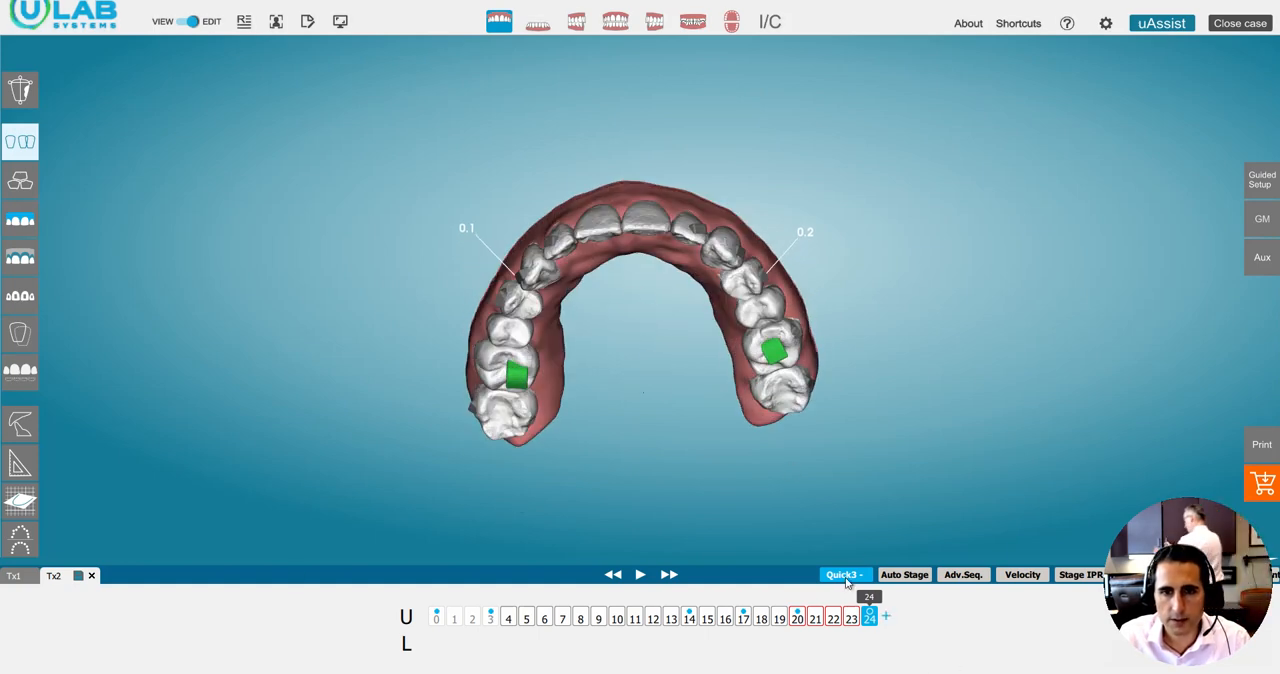
left_click_drag(1170, 549, 1170, 62)
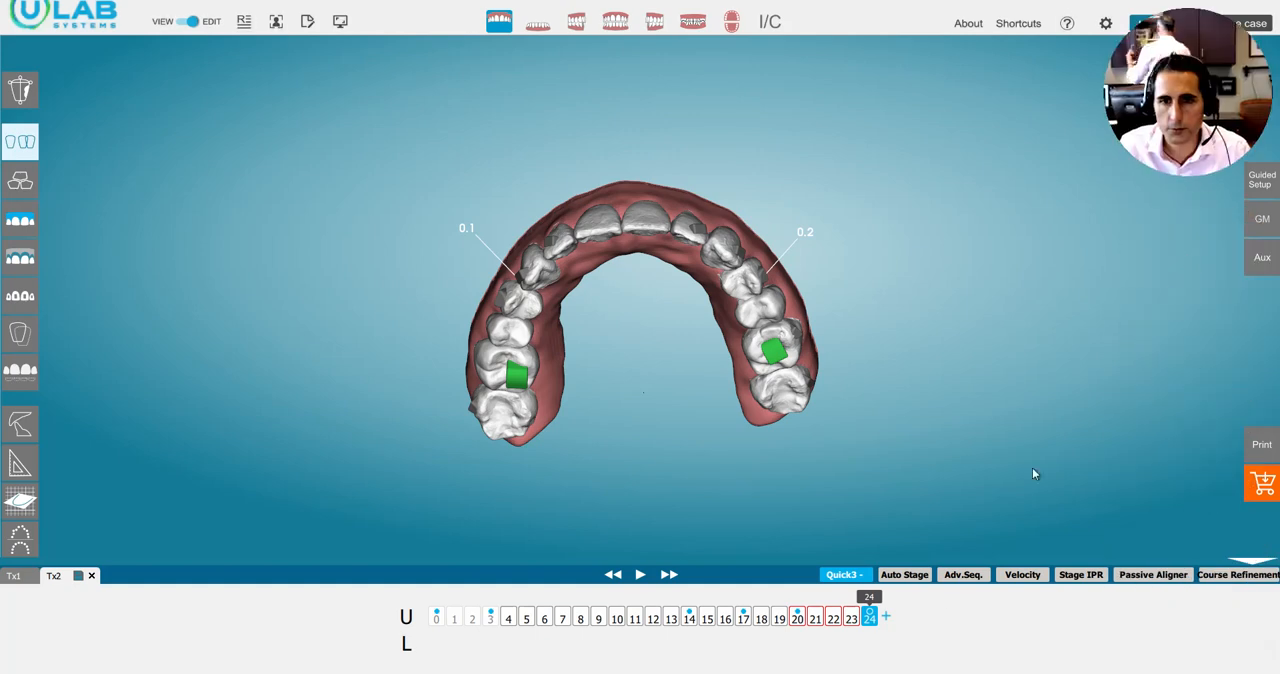
left_click(1030, 576)
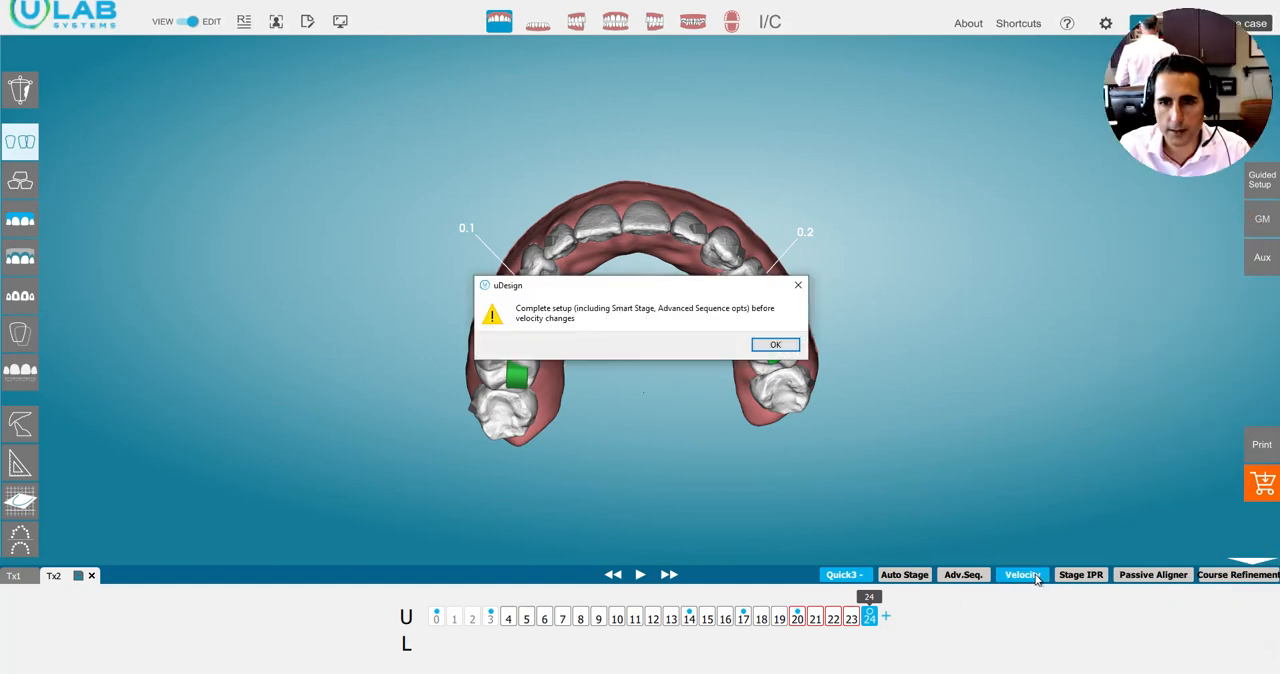
left_click(773, 345)
left_click(1010, 577)
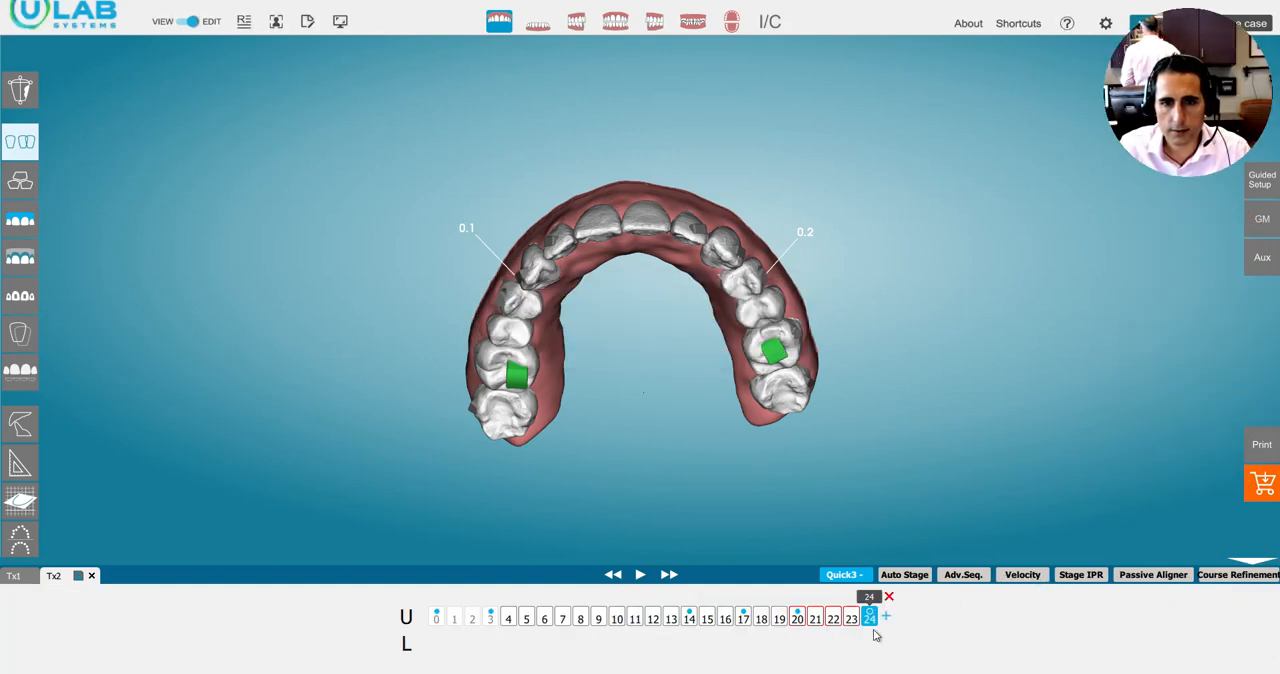
Delete the stage 24 keyframe of the upper arch and the stage 23 keyframe of the lower arch.
left_click(889, 597)
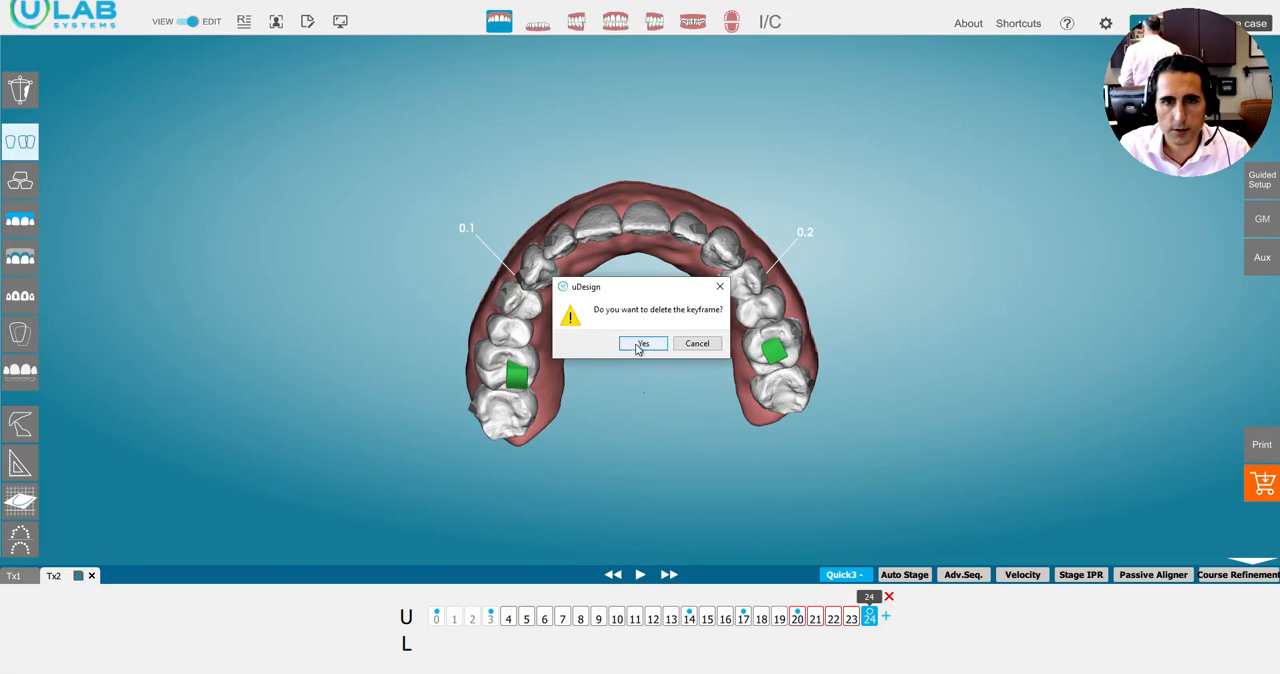
left_click(637, 345)
left_click(537, 27)
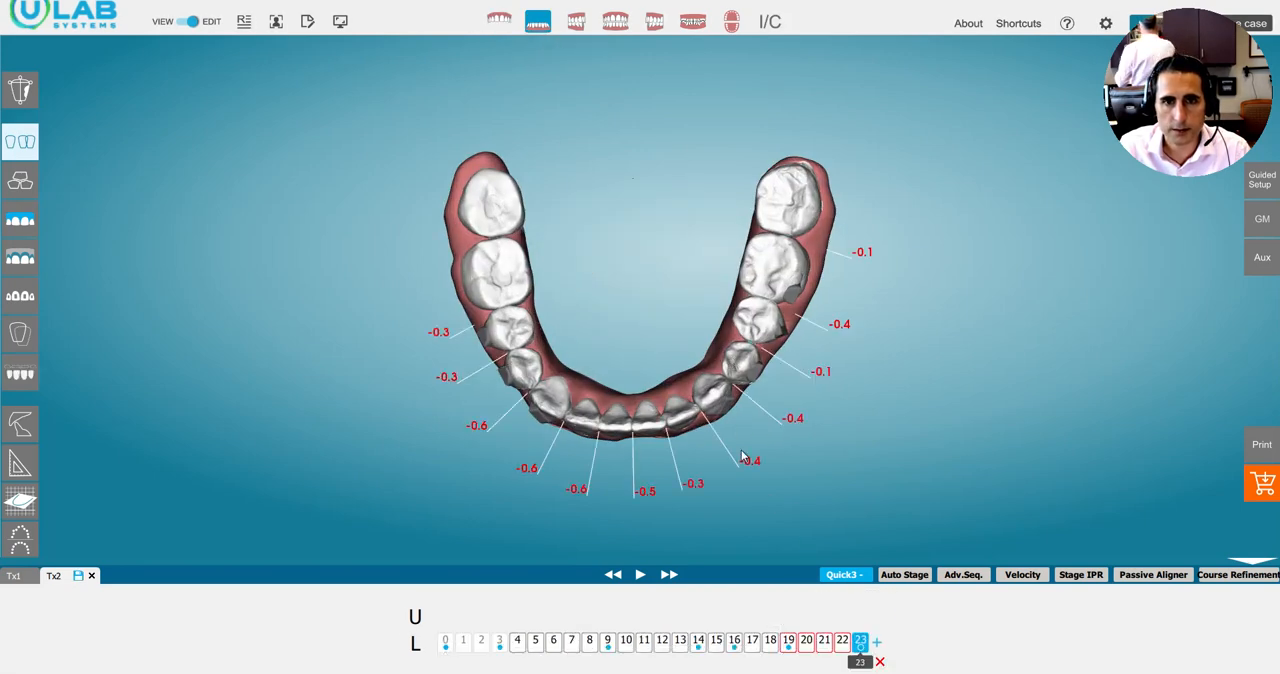
left_click(880, 661)
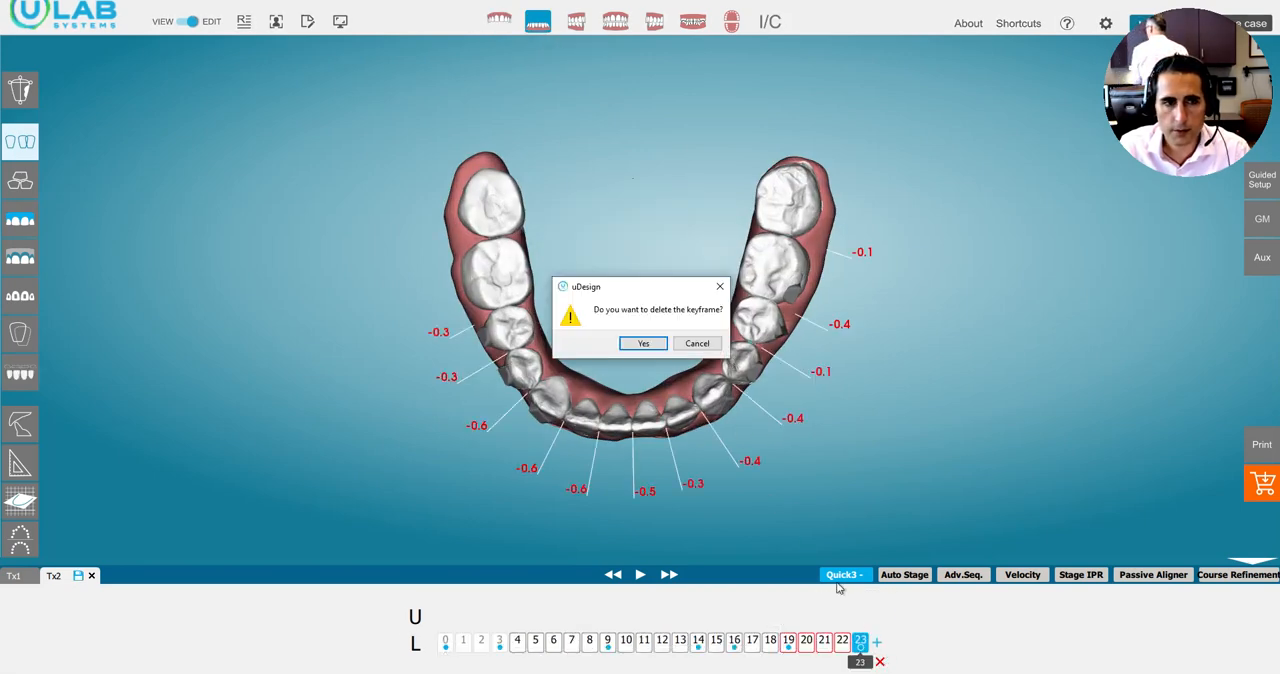
left_click(645, 341)
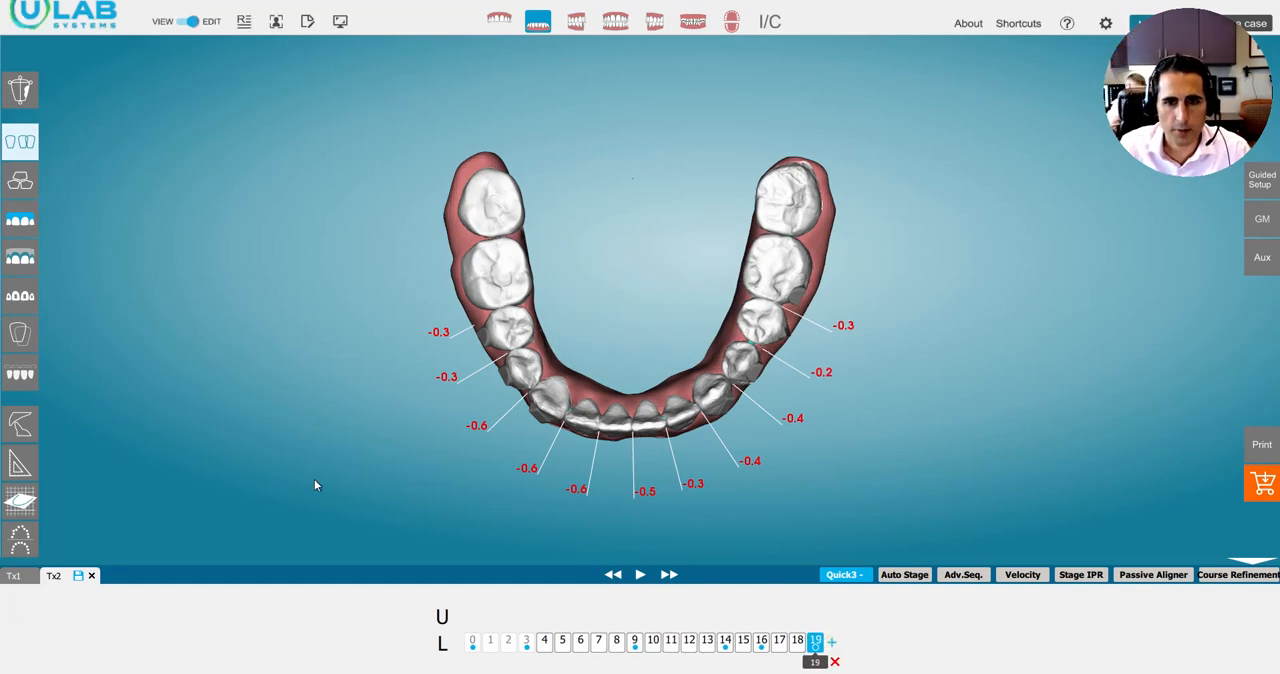
Add a keyframe after upper stage 20, move the upper left premolars and first molar buccally, and move the two premolars further buccally.
left_click(499, 21)
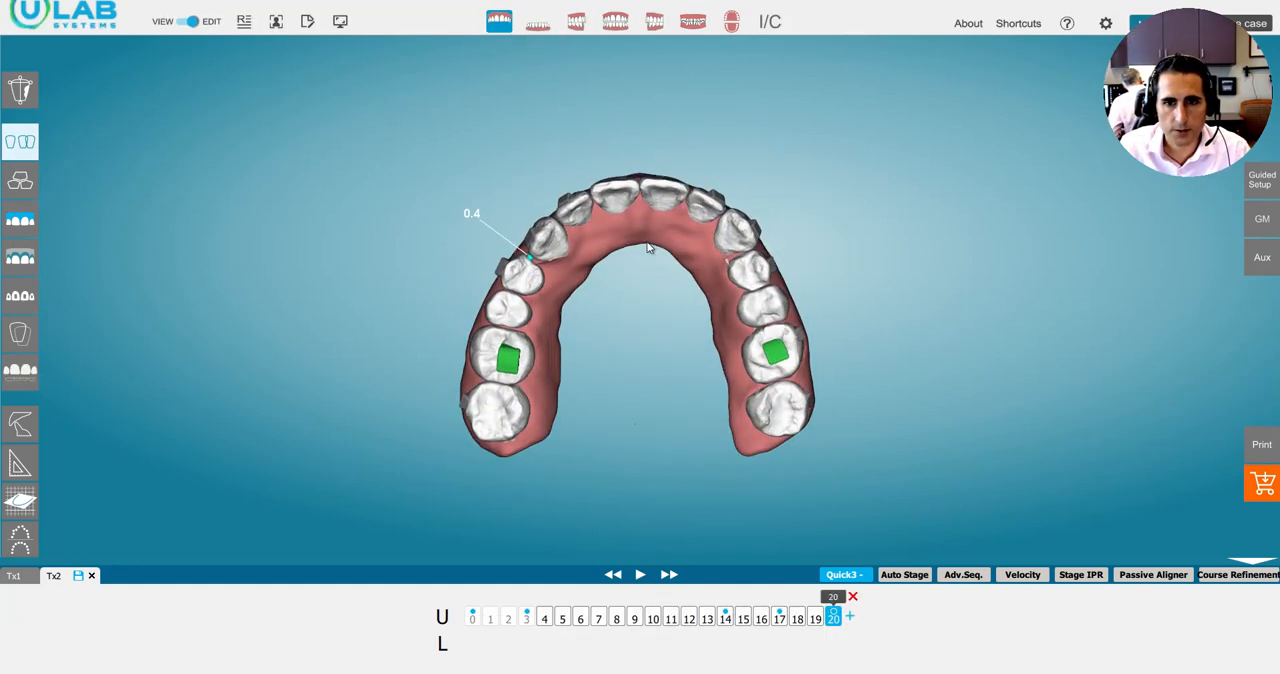
left_click(851, 620)
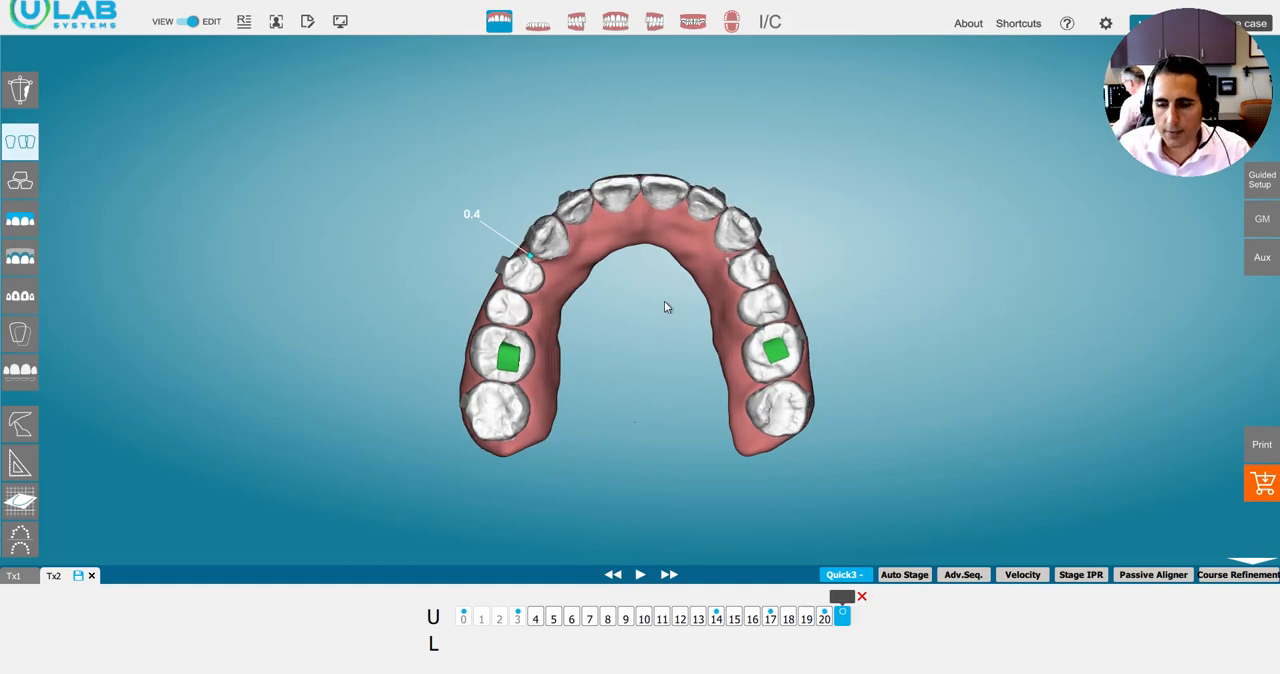
left_click(750, 270)
left_click(761, 305, "ctrl")
left_click(758, 345, "ctrl")
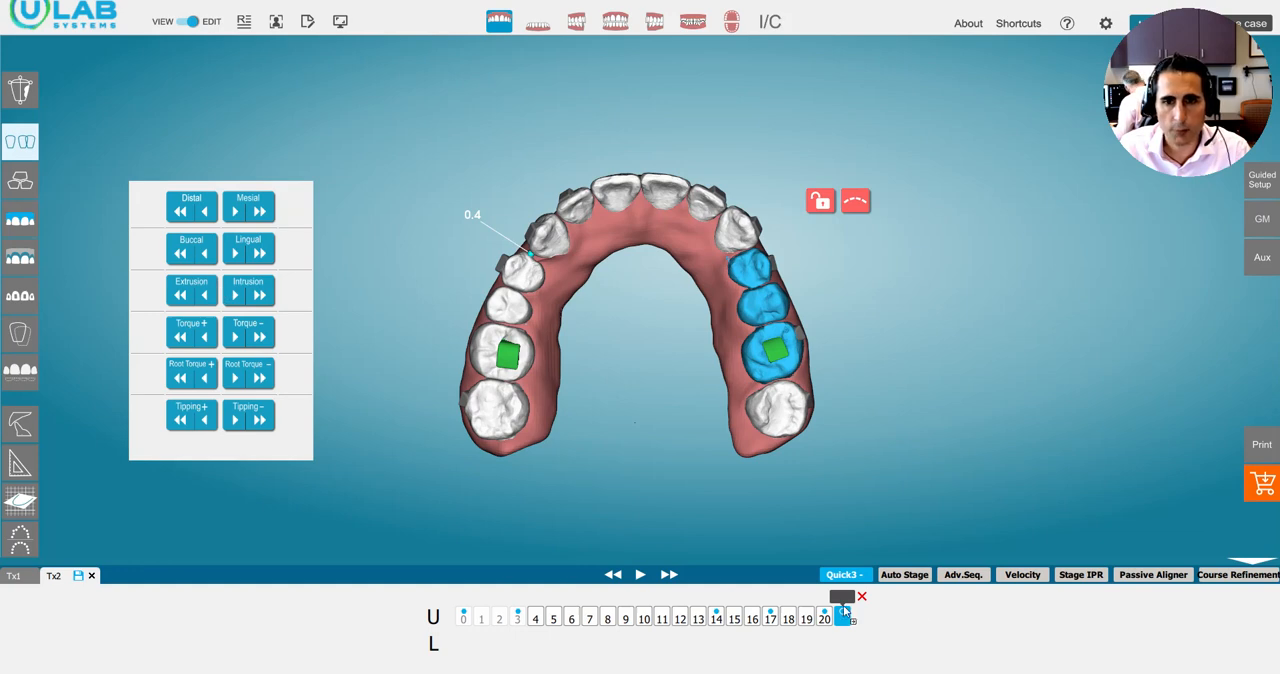
left_click(181, 257)
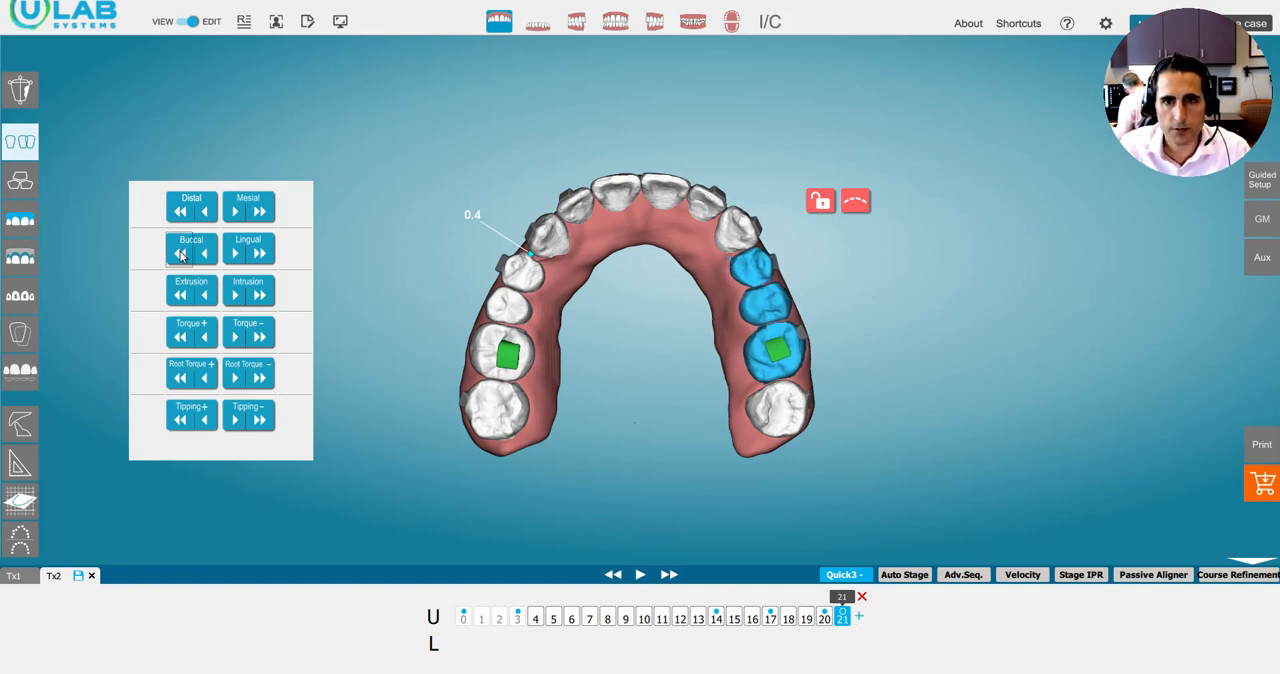
left_click(758, 369, "ctrl")
left_click(181, 247)
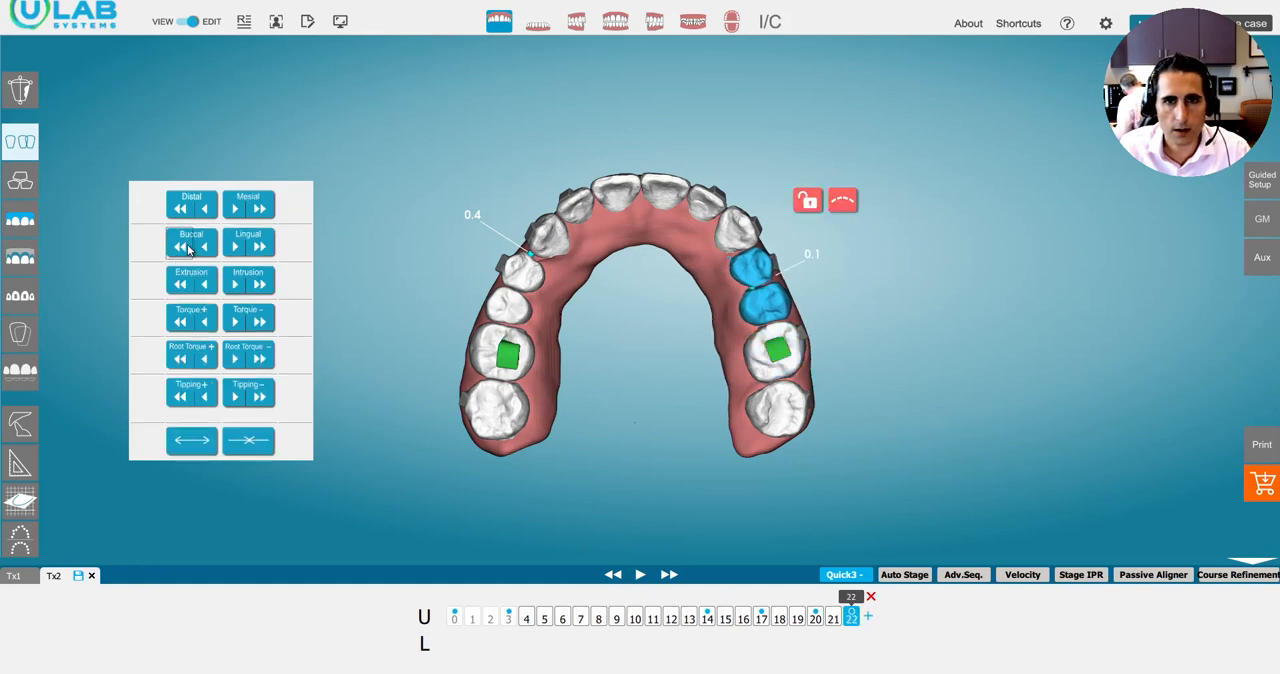
Adjust UL4 alone to 3.3 mm buccal and 1.3 mm mesial, and review the upper arch at stage 24.
left_click(752, 266)
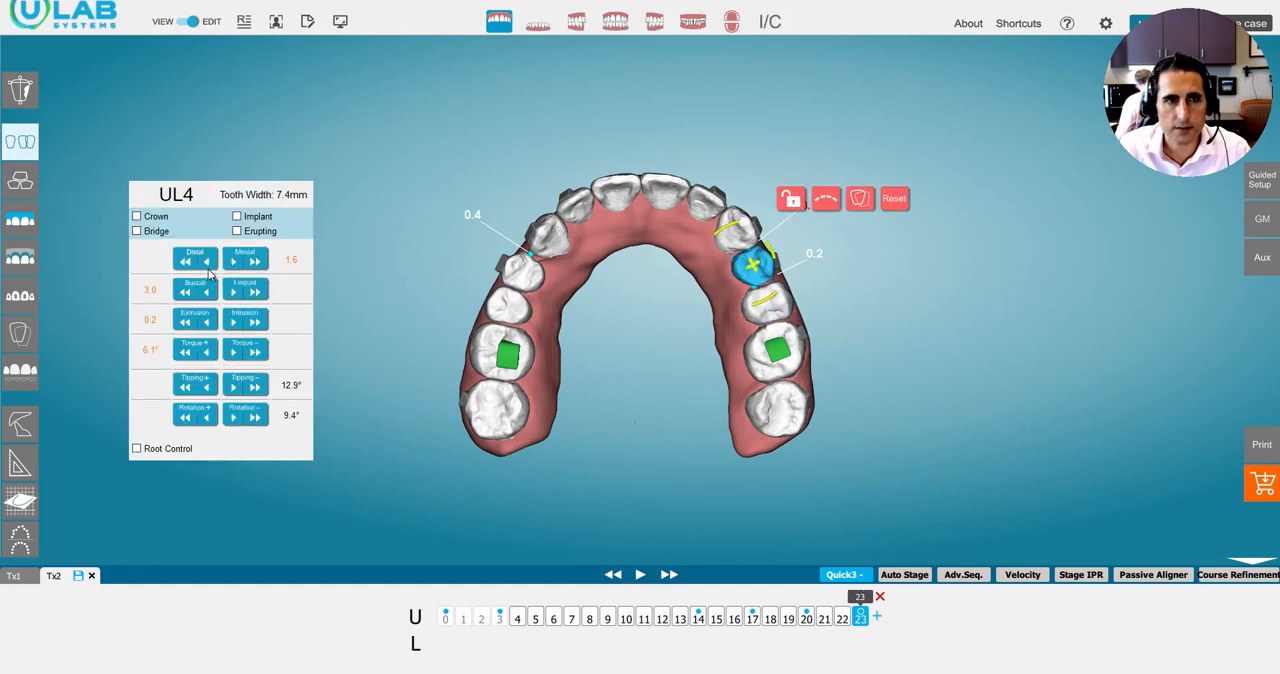
left_click(191, 293)
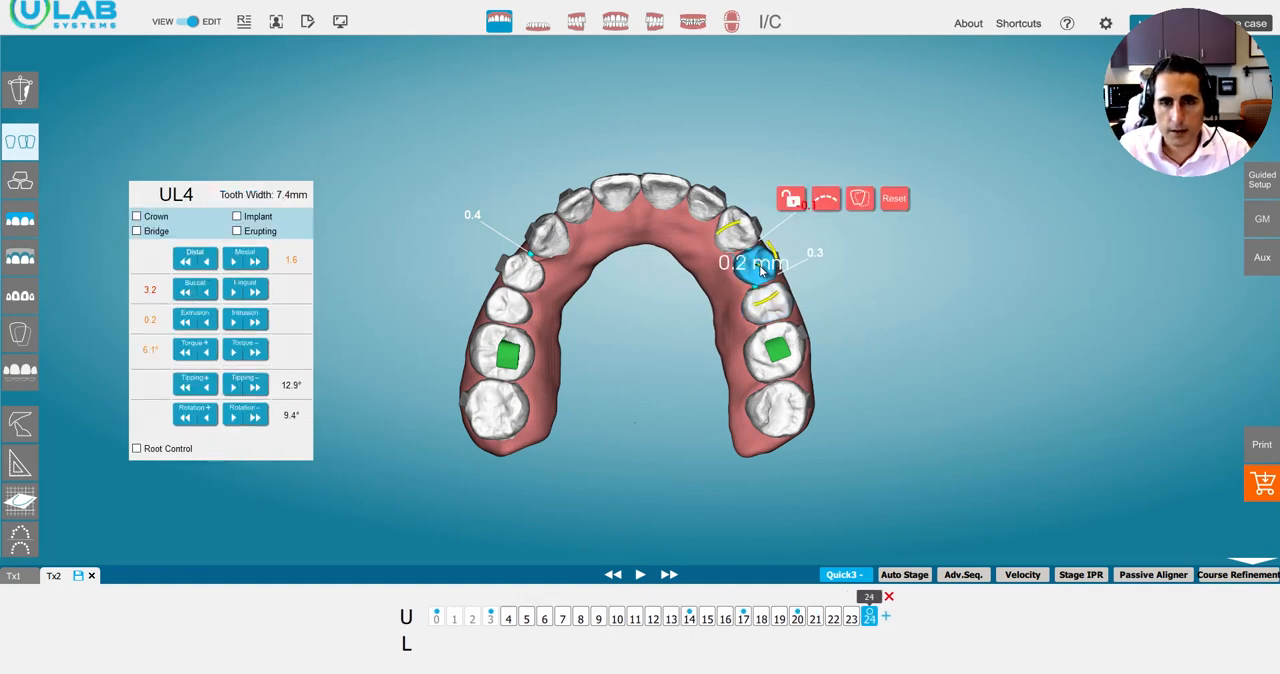
left_click_drag(763, 274, 763, 275)
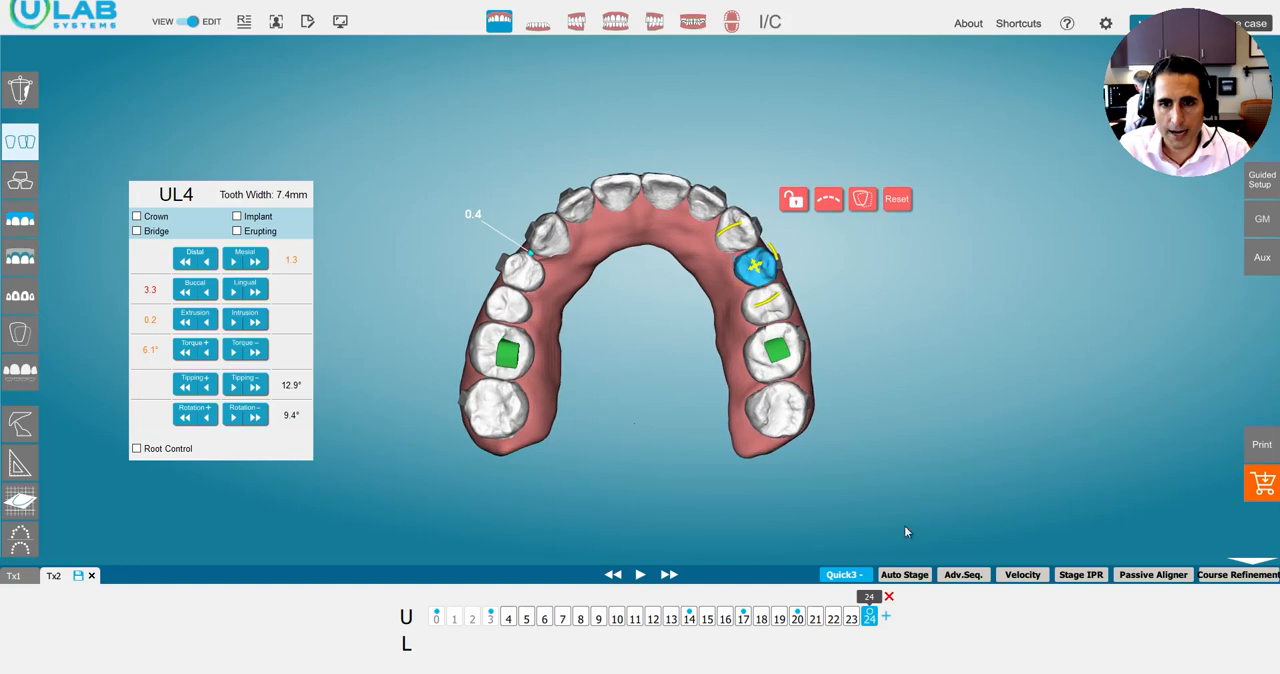
mouse_move(872, 612)
left_mouse_down()
mouse_move(798, 614)
mouse_move(911, 614)
left_mouse_up()
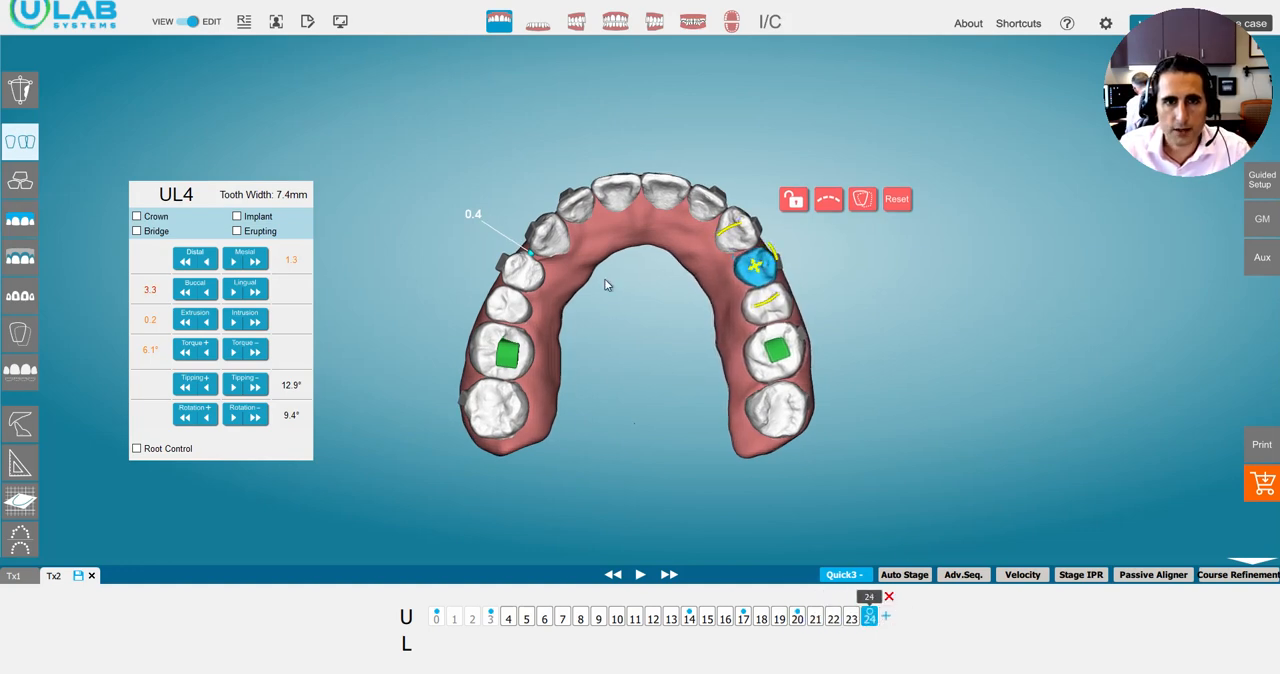
Apply negative torque and lingual movement to the upper right premolars and first molar together at stage 24.
left_click(523, 275)
left_click(509, 308, "ctrl")
left_click(510, 352, "ctrl")
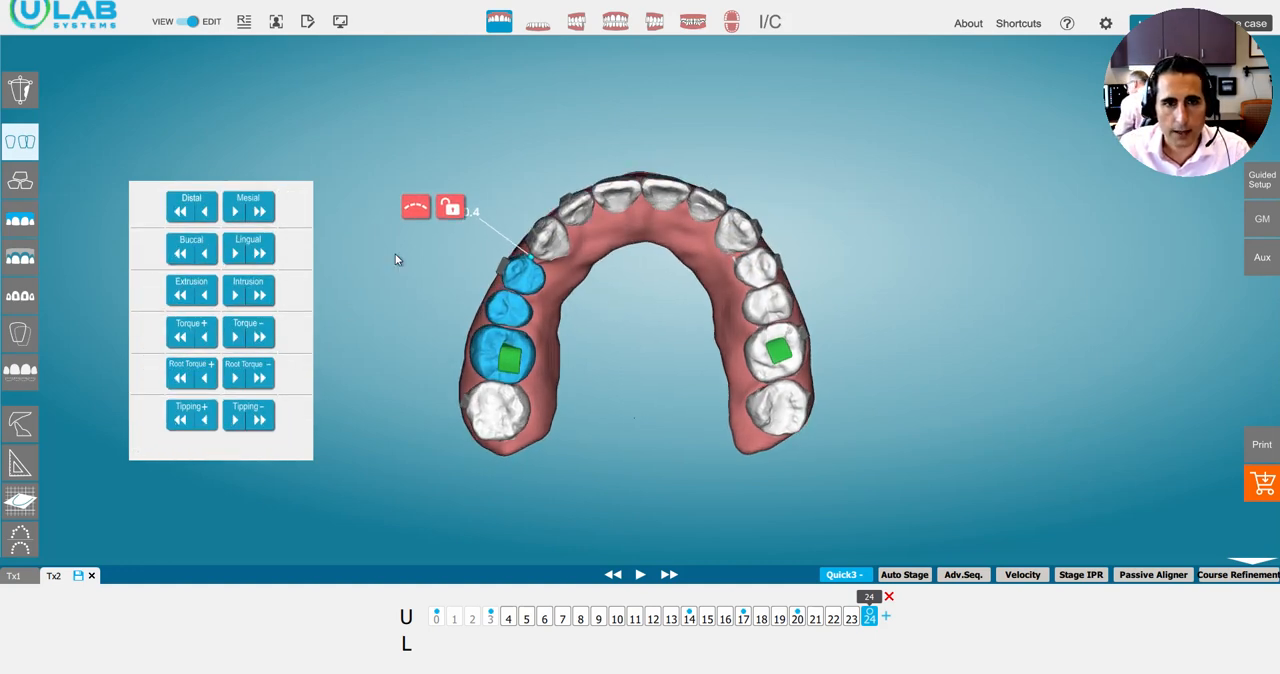
mouse_move(396, 259)
left_mouse_down()
mouse_move(405, 370)
mouse_move(410, 262)
left_mouse_up()
left_click_drag(567, 256, 560, 383)
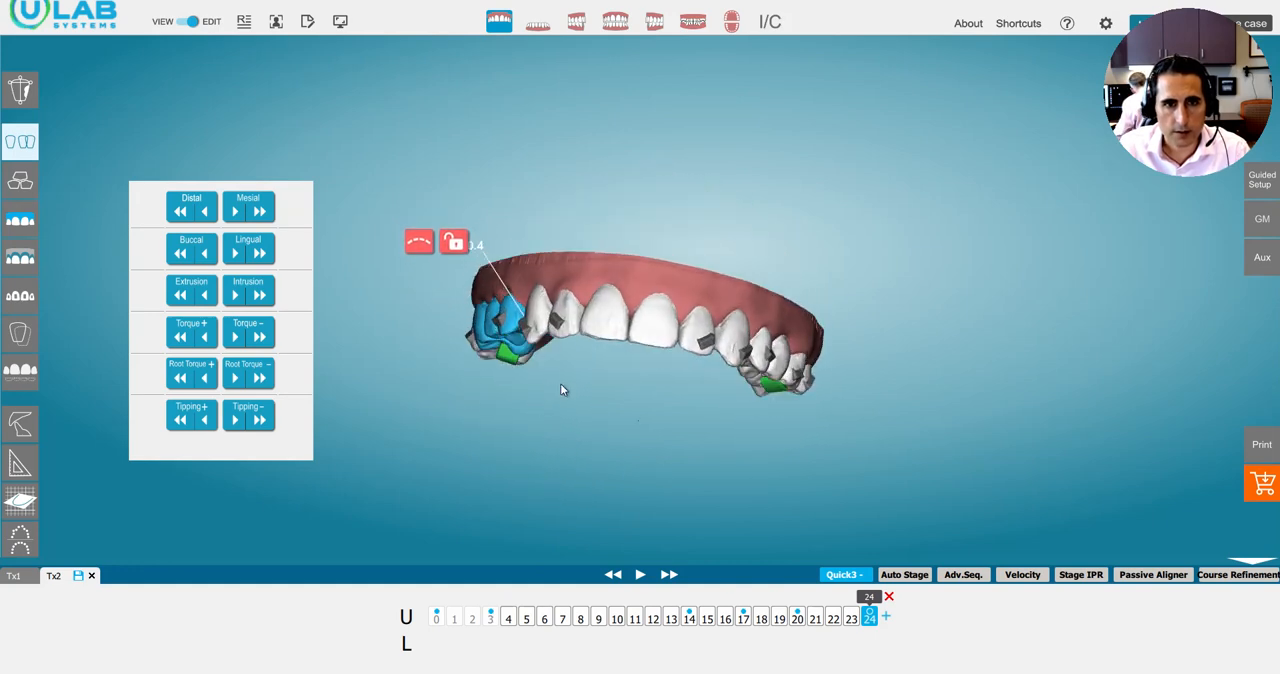
left_click(260, 340)
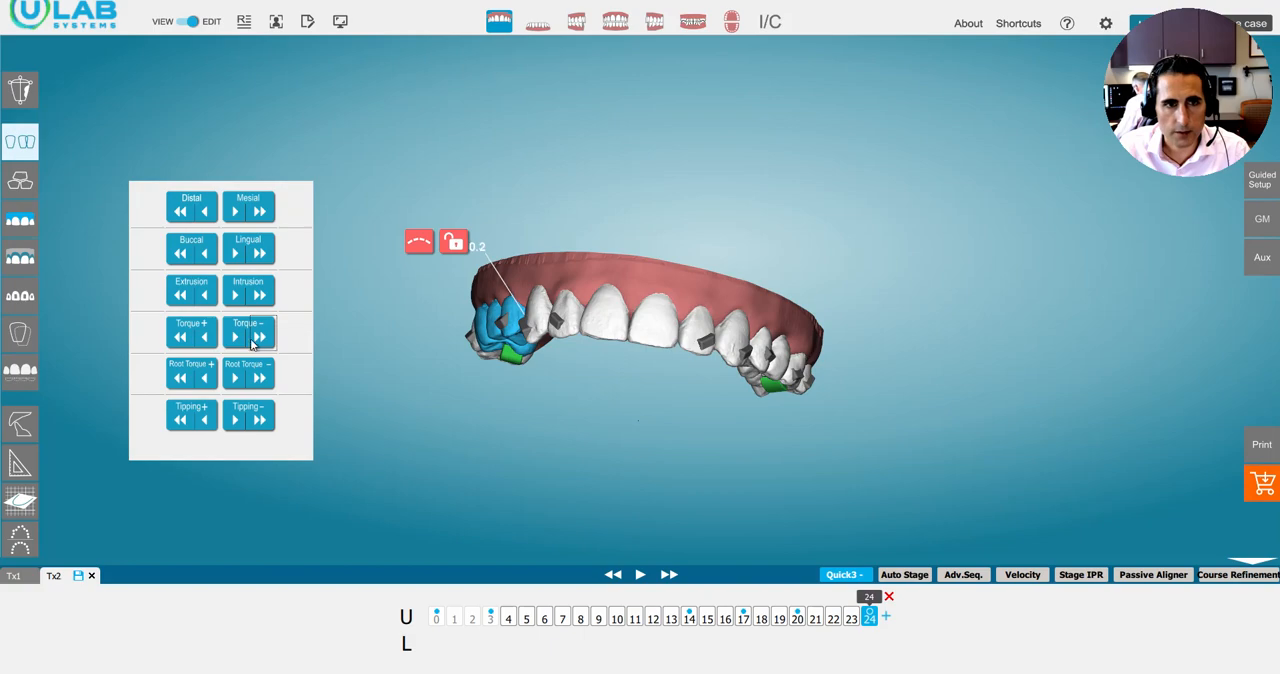
left_click(260, 257)
Intrude UR6 alone to 1.5 mm and check the upper arch movement up to stage 24.
left_click_drag(492, 408, 523, 367)
left_click(498, 350)
left_click(491, 353)
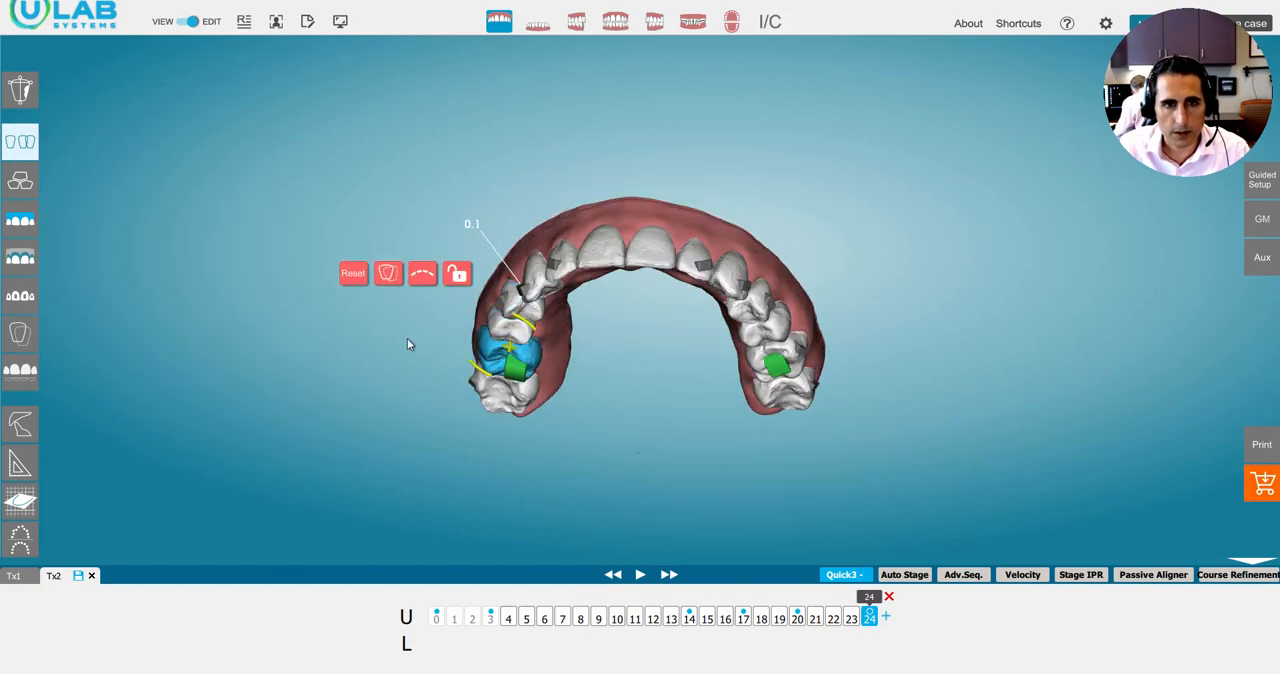
left_click_drag(407, 338, 413, 387)
left_click(256, 322)
left_click_drag(555, 330, 548, 252)
mouse_move(875, 598)
left_mouse_down()
mouse_move(800, 603)
mouse_move(911, 612)
left_mouse_up()
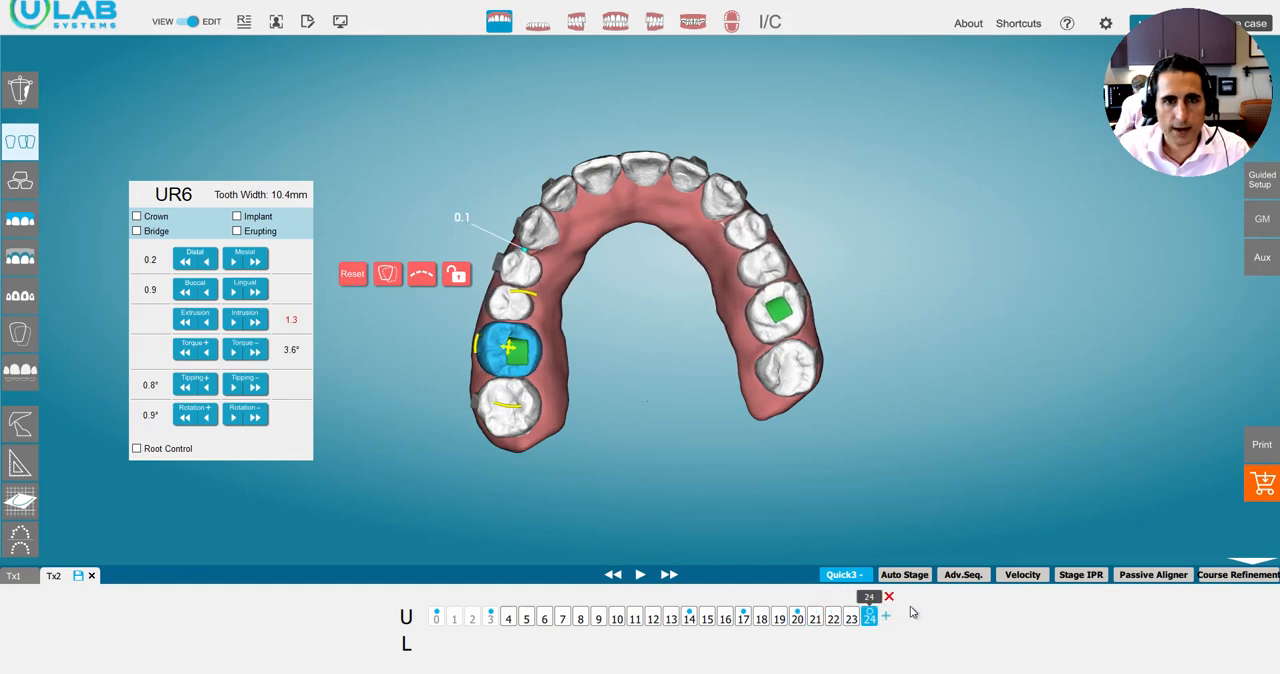
Select the upper right premolars and both molars, and compare the upper arch between stages 20 and 24.
left_click(525, 276)
left_click(503, 304, "ctrl")
left_click(500, 343, "ctrl")
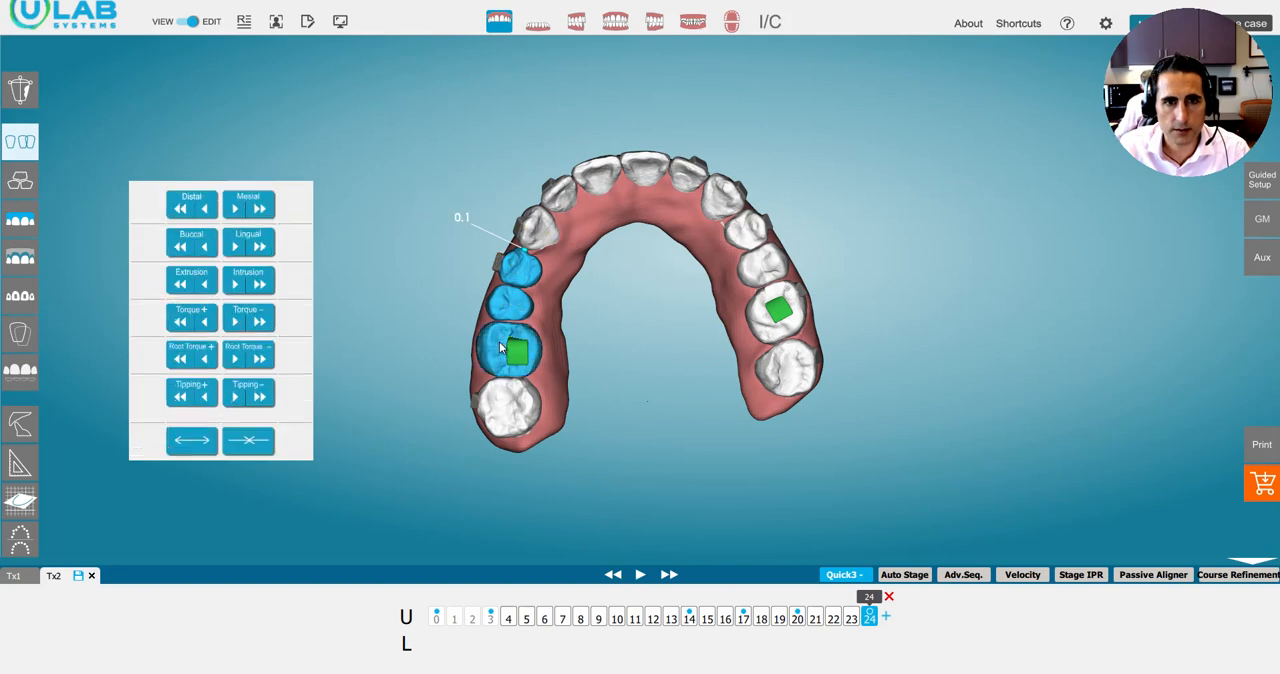
left_click(508, 405, "ctrl")
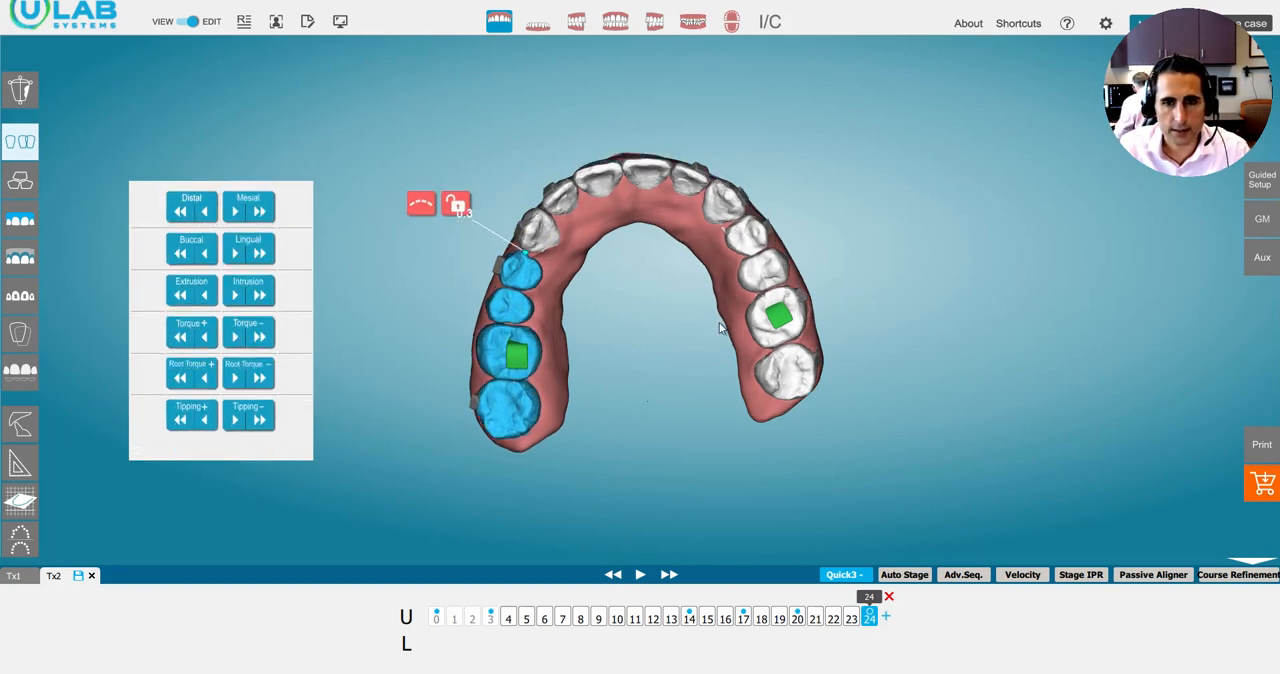
left_click(797, 618)
left_click_drag(794, 609, 884, 600)
left_click_drag(597, 268, 636, 432)
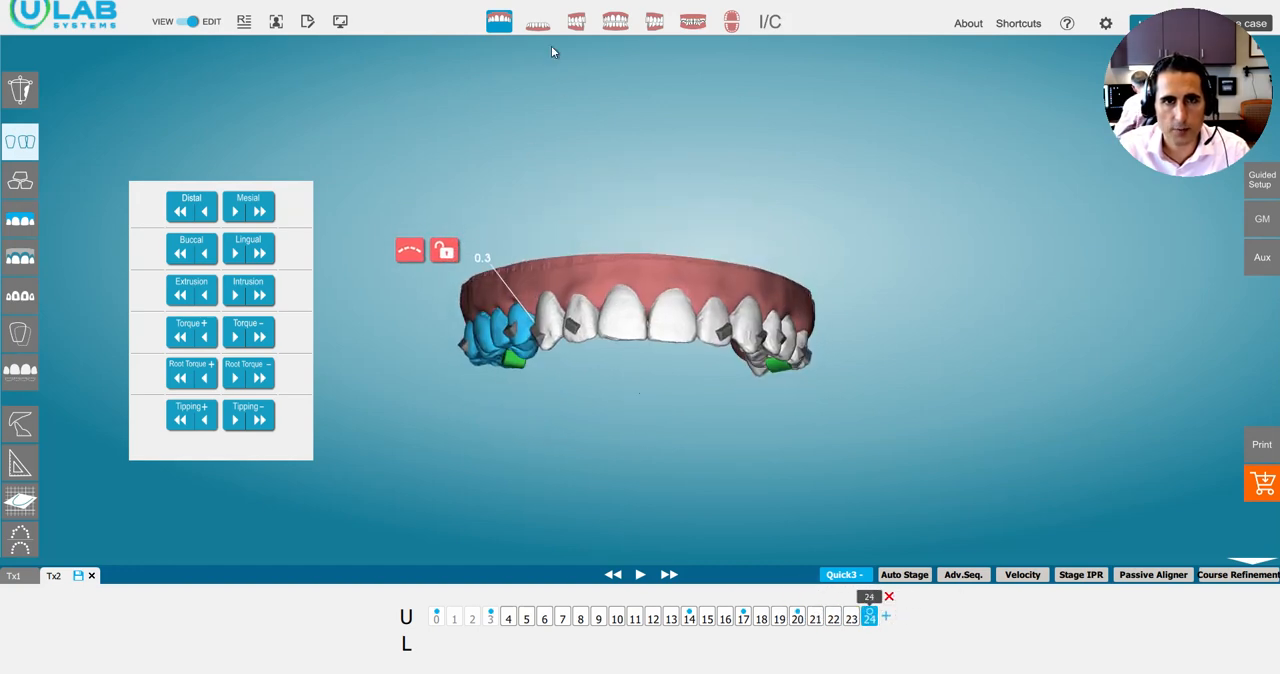
Add a lower stage after stage 19 and apply negative torque and lingual movement to LL5 and LL6 together.
left_click_drag(541, 213, 534, 243)
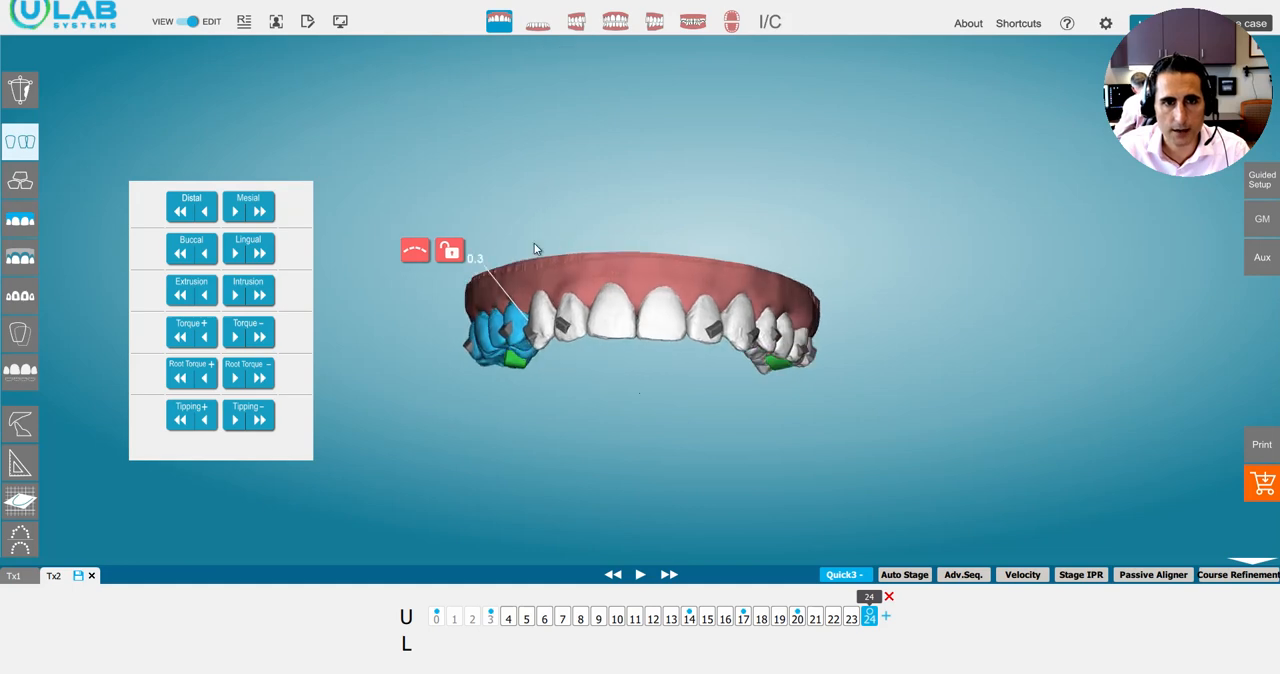
left_click(537, 23)
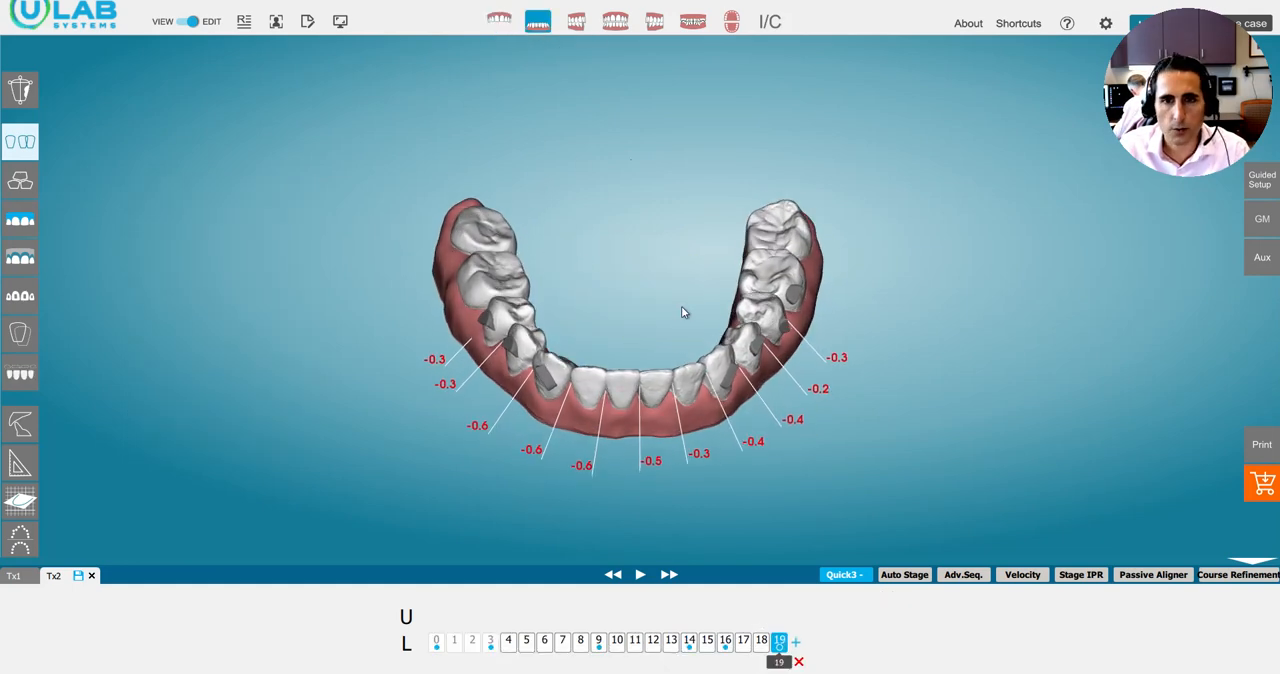
left_click(798, 641)
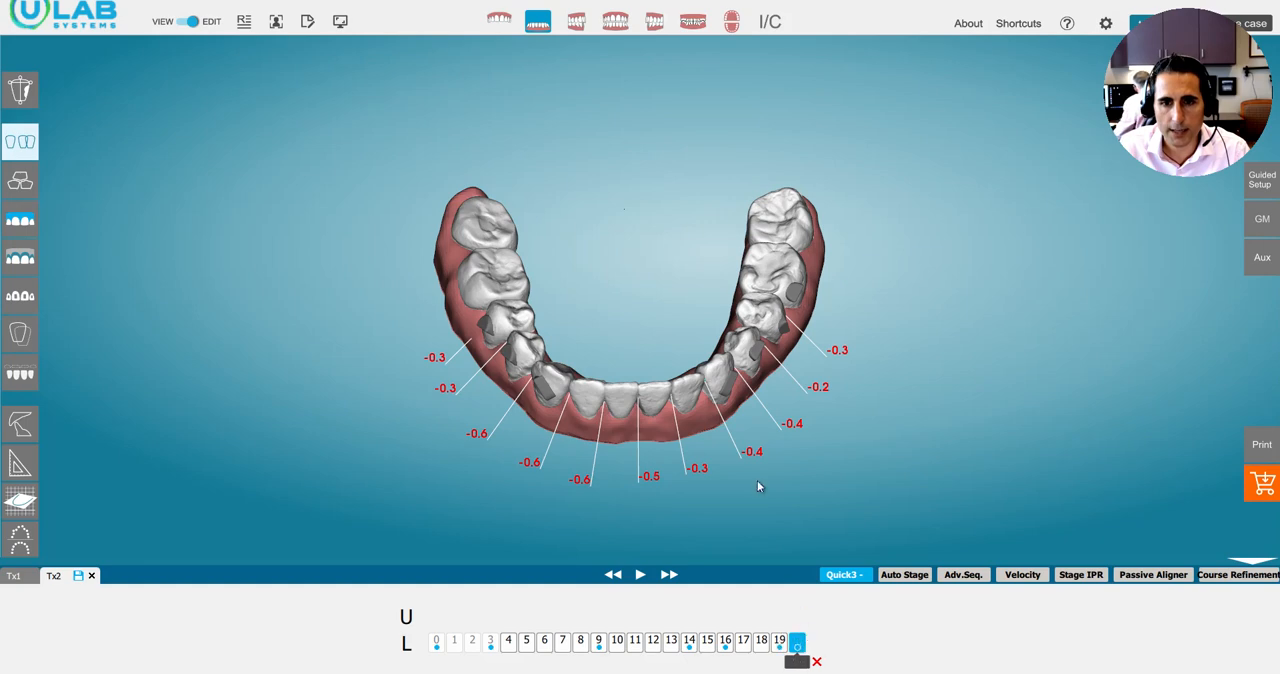
left_click(768, 272)
left_click_drag(706, 296, 682, 184)
left_click(259, 321)
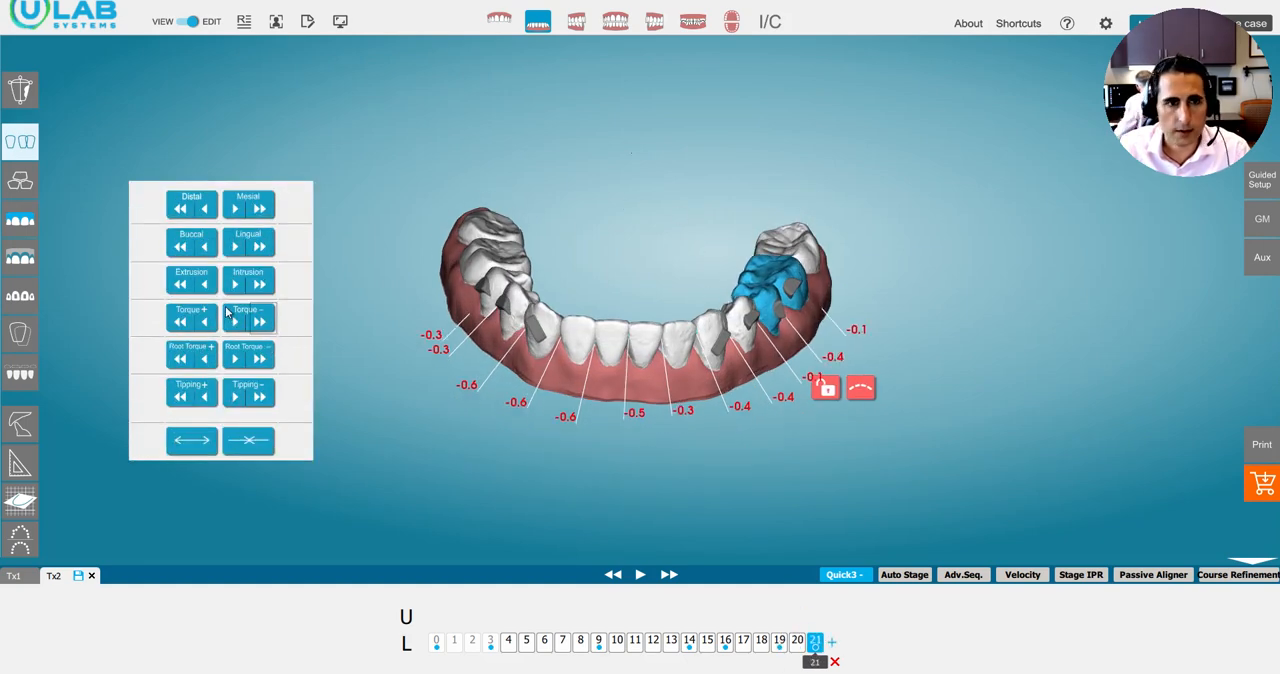
left_click(261, 248)
left_click_drag(672, 270, 684, 382)
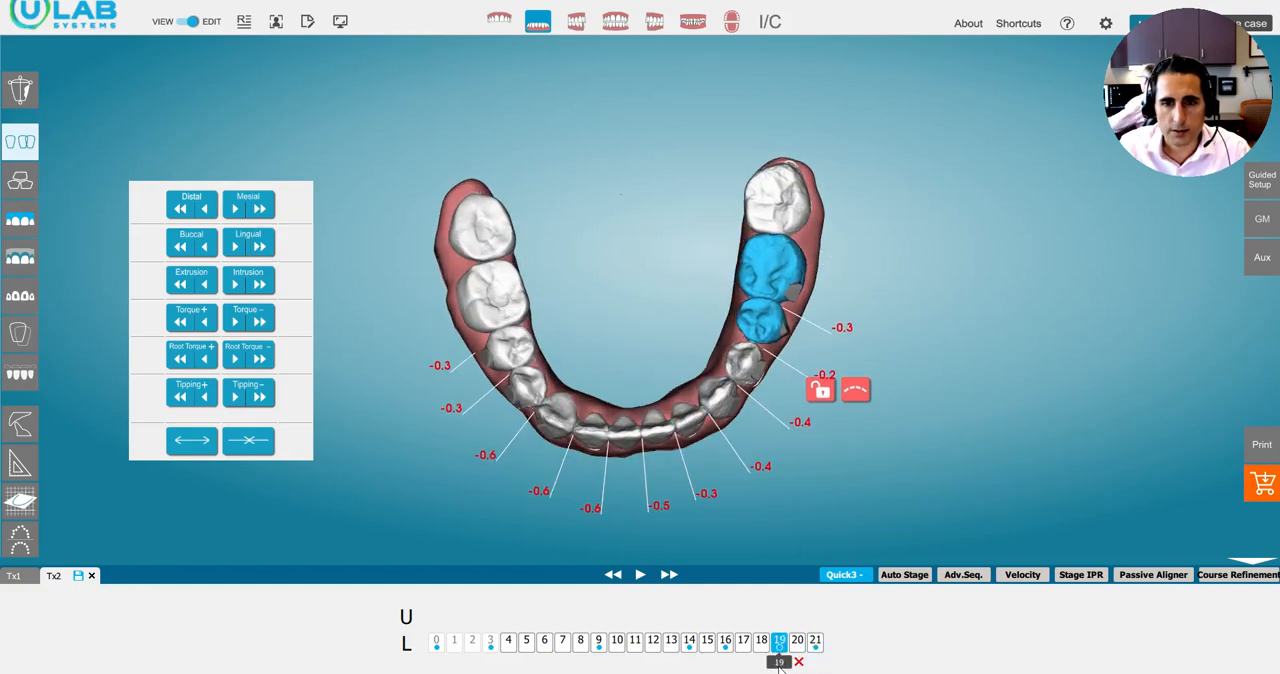
Move LL5 alone mesially to 0.2 mm distal at lower stage 21, and compare it with the earlier stages.
left_click(758, 332)
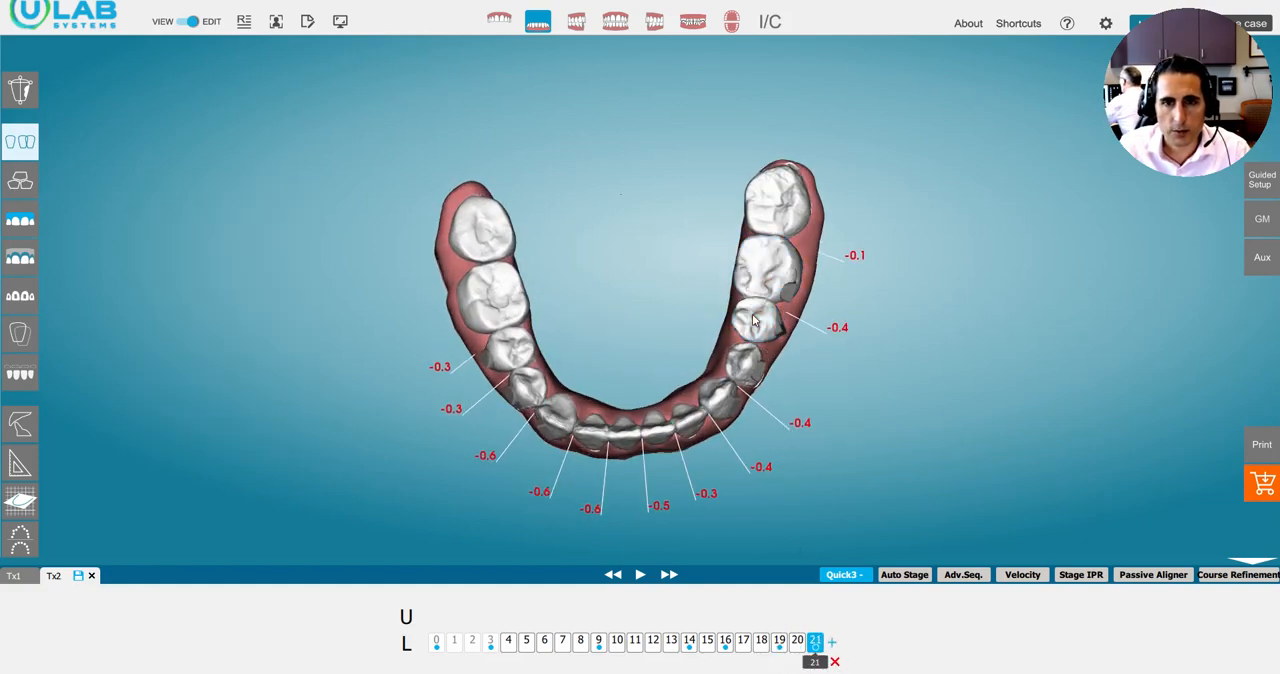
left_click(757, 320)
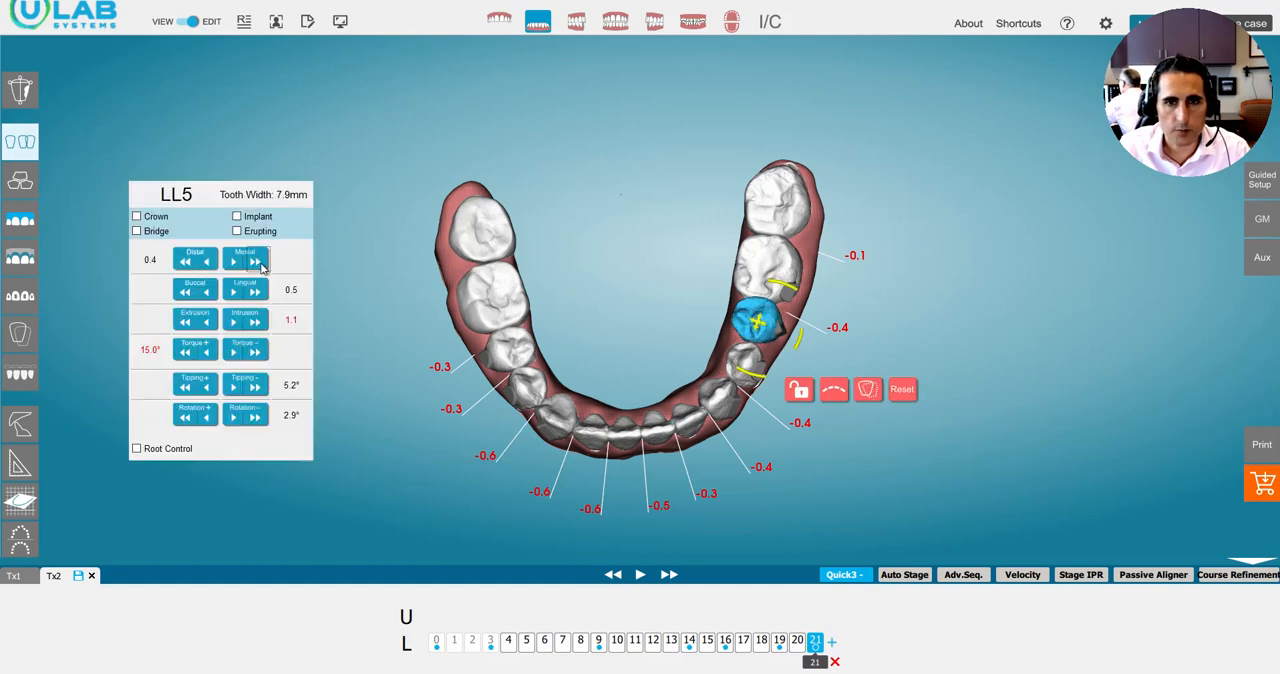
left_click(262, 263)
mouse_move(813, 664)
left_mouse_down()
mouse_move(775, 672)
mouse_move(815, 668)
left_mouse_up()
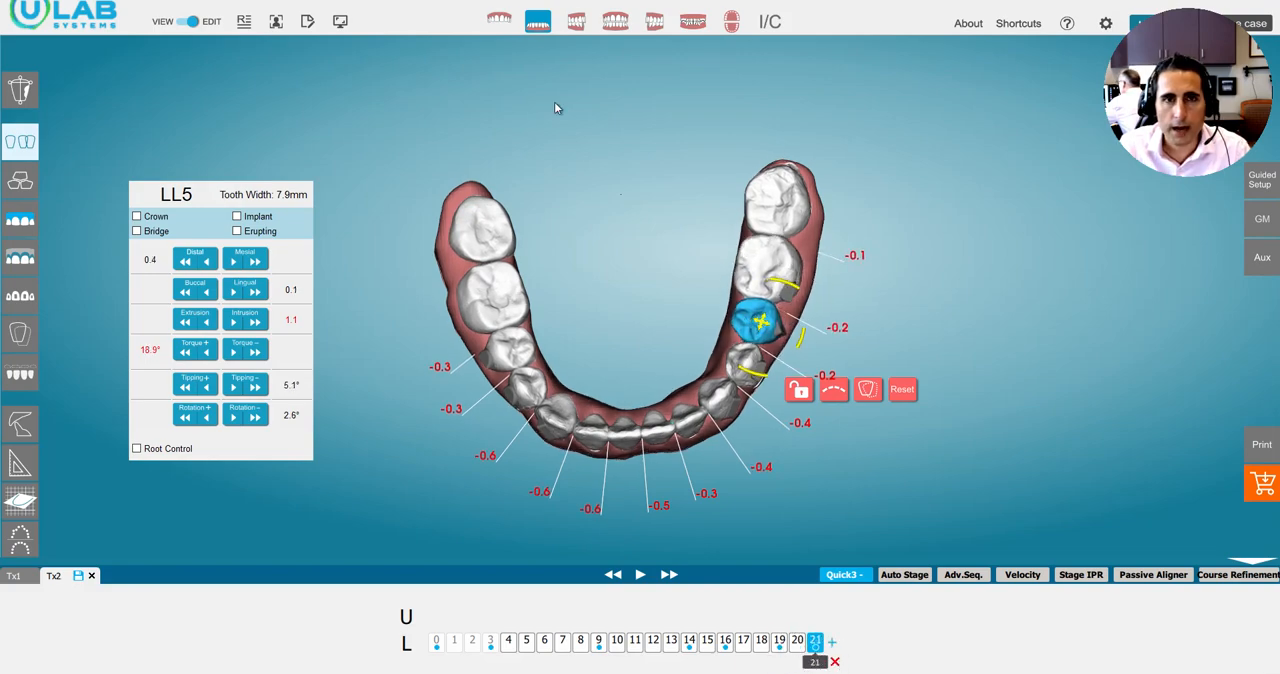
Review both arches together around stage 21, and examine the upper arch alone up to stage 24.
left_click(538, 24)
left_click_drag(672, 408, 559, 179)
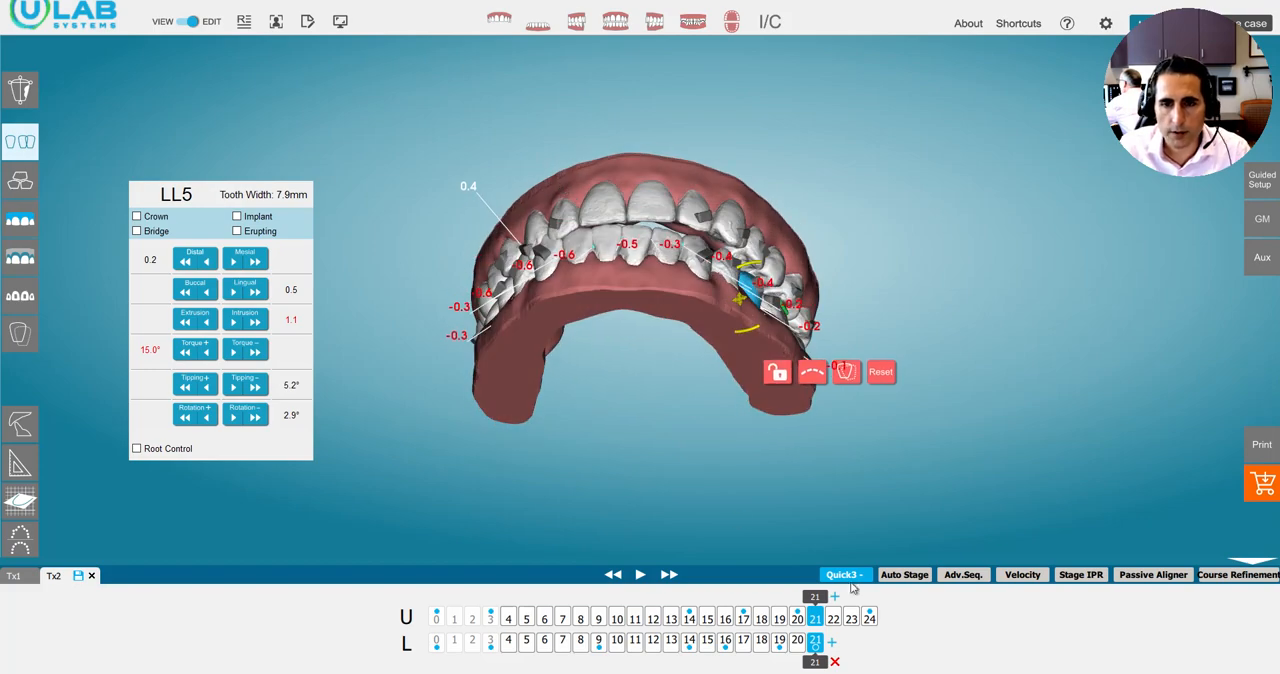
mouse_move(813, 598)
left_mouse_down()
mouse_move(798, 599)
mouse_move(832, 598)
left_mouse_up()
left_click(498, 20)
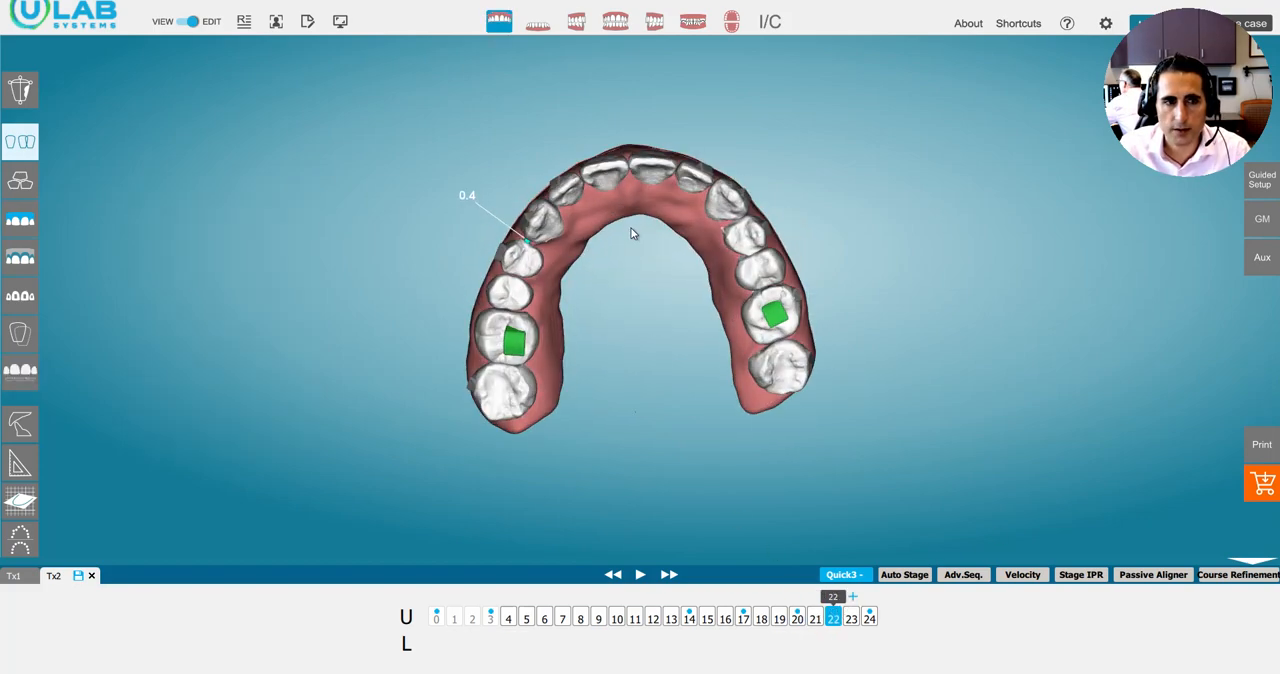
left_click_drag(836, 602, 926, 598)
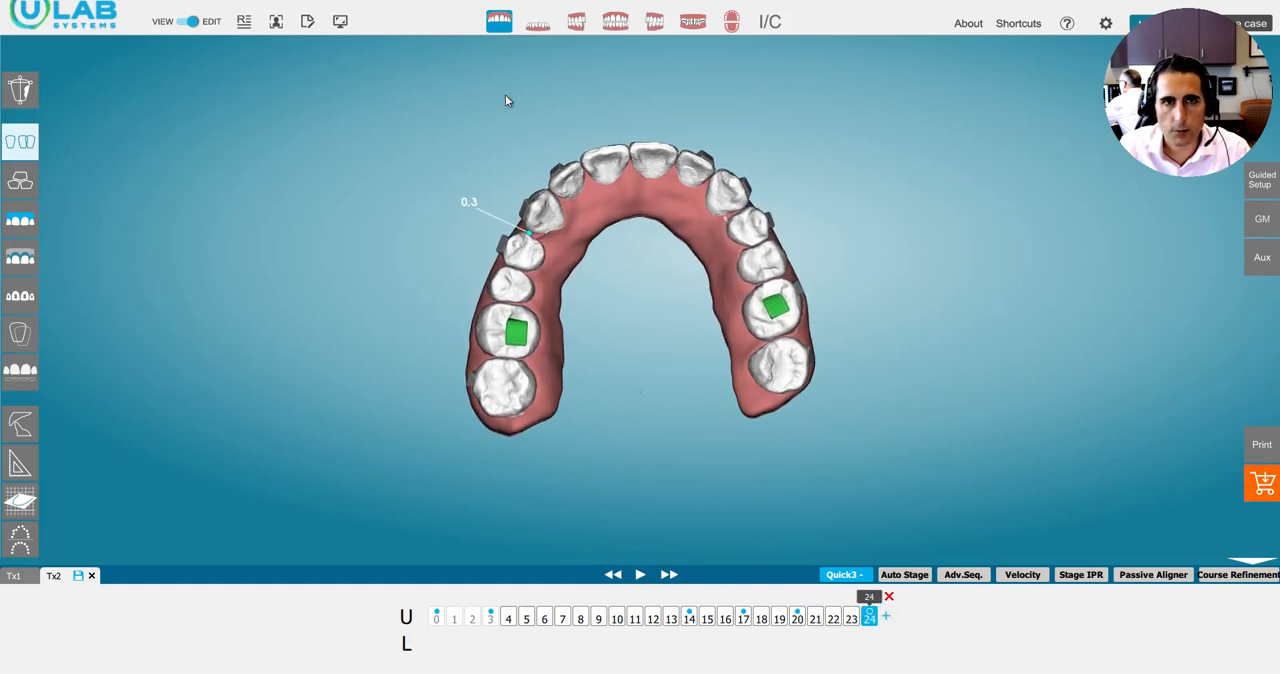
Limit the lower arch's velocity from stage 19 onward to 0.15 mm linear and 1.5° angular.
left_click(537, 22)
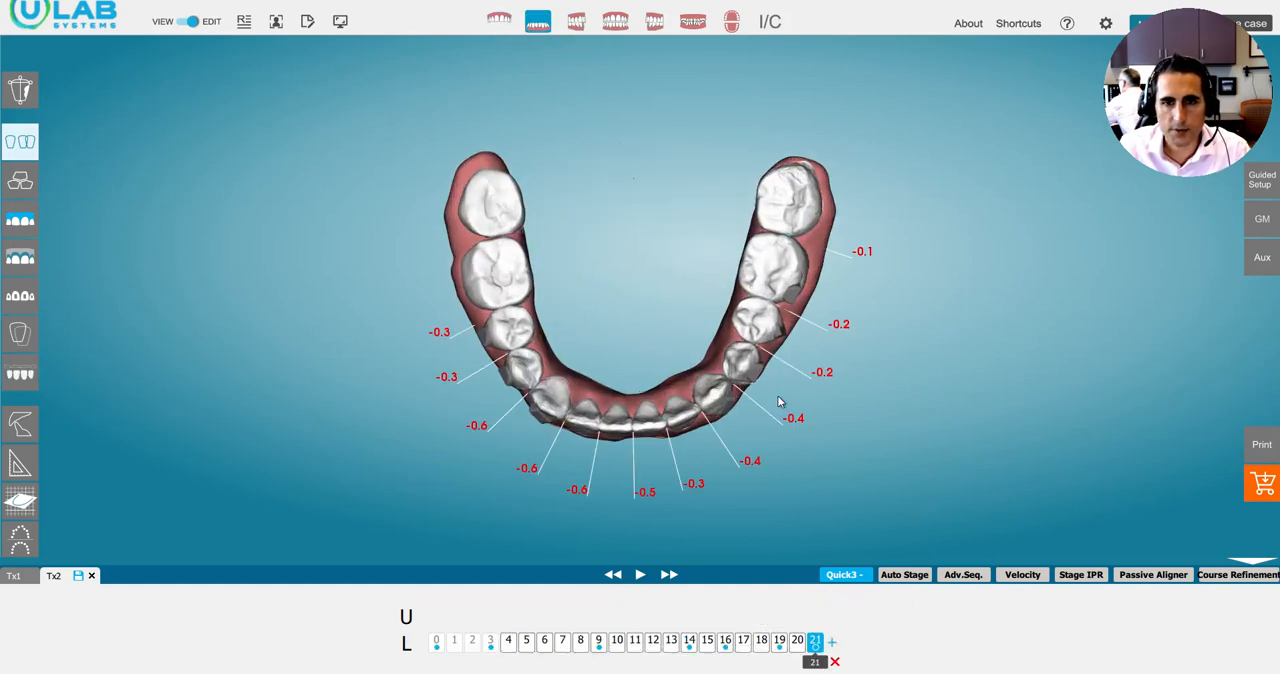
left_click(1022, 576)
left_click(771, 343)
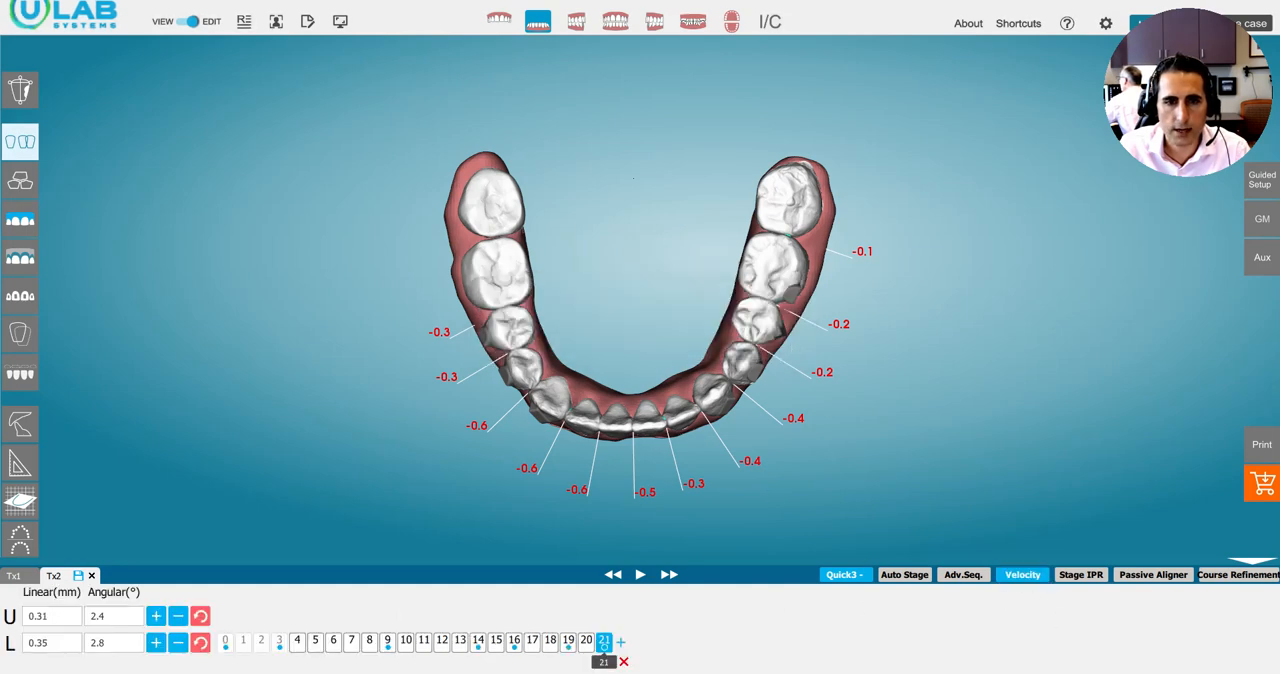
left_click_drag(594, 664, 567, 667)
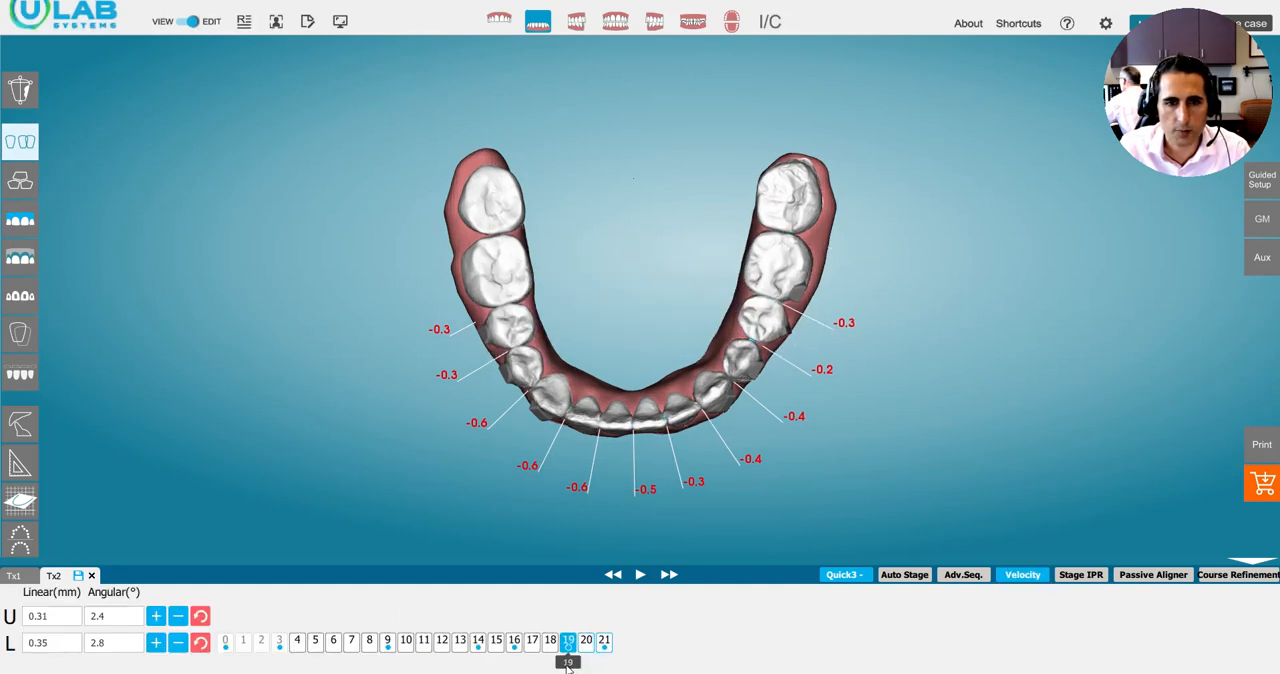
left_click(109, 642)
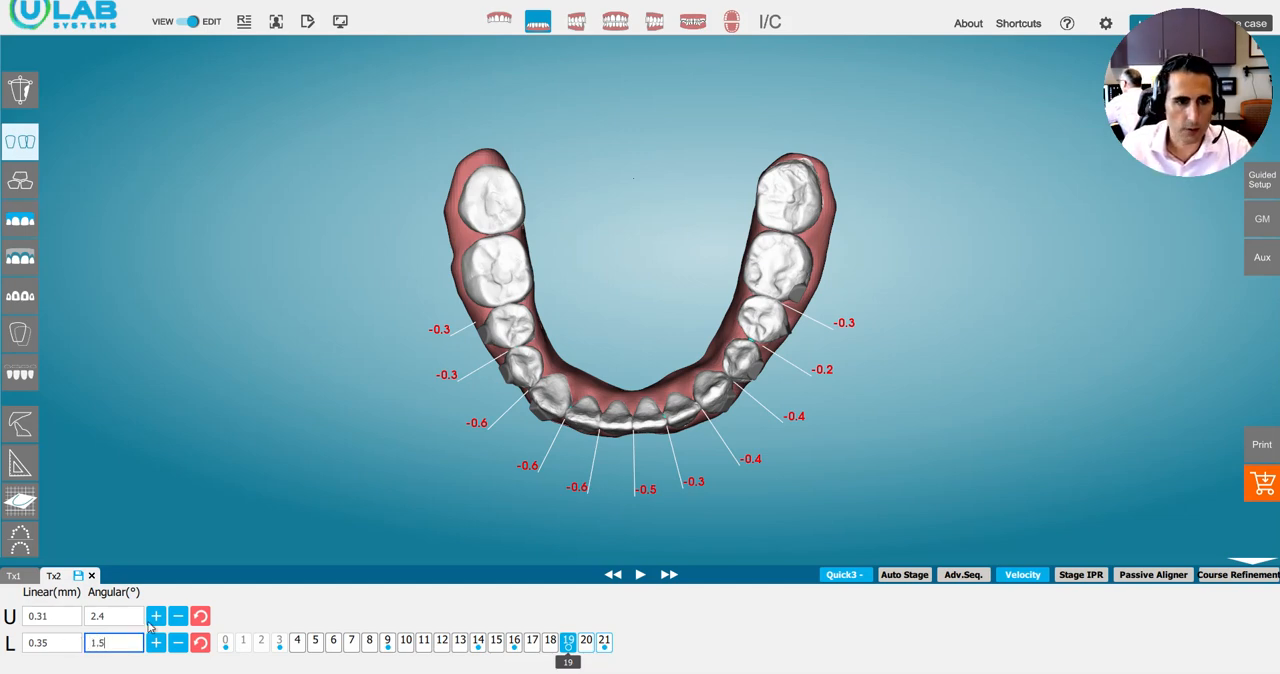
left_click(54, 642)
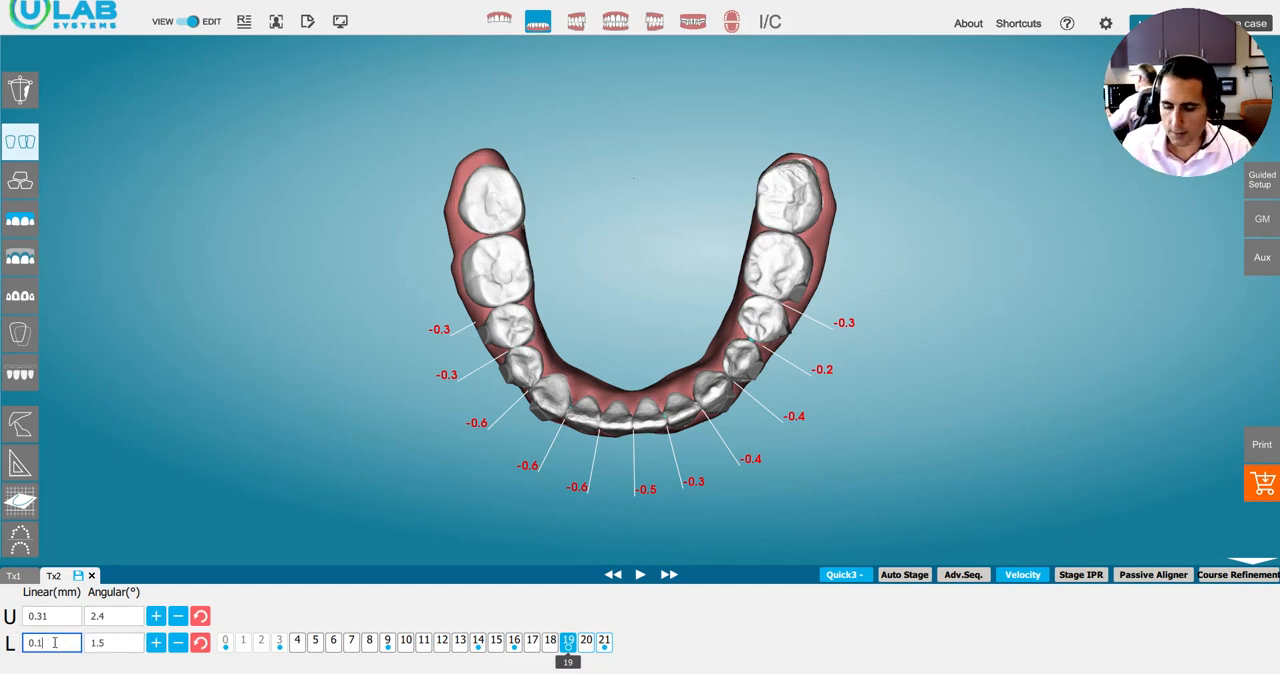
type("5")
key("Return")
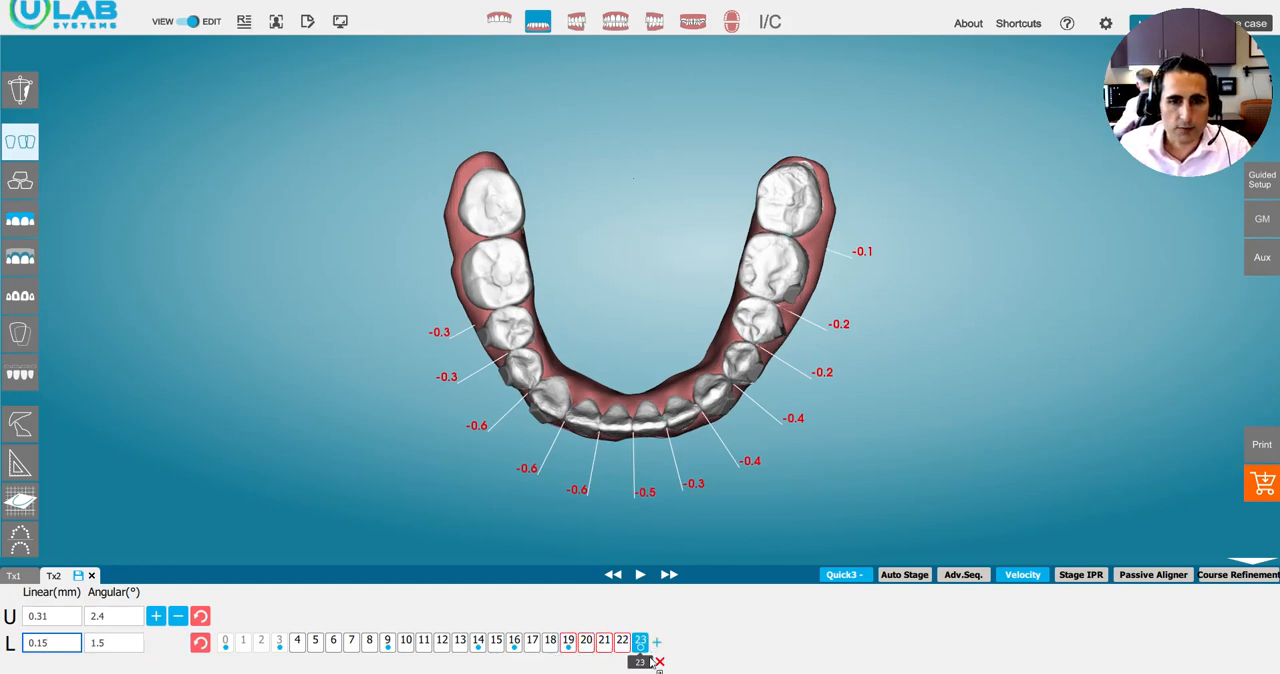
mouse_move(652, 663)
left_mouse_down()
mouse_move(571, 667)
mouse_move(660, 652)
left_mouse_up()
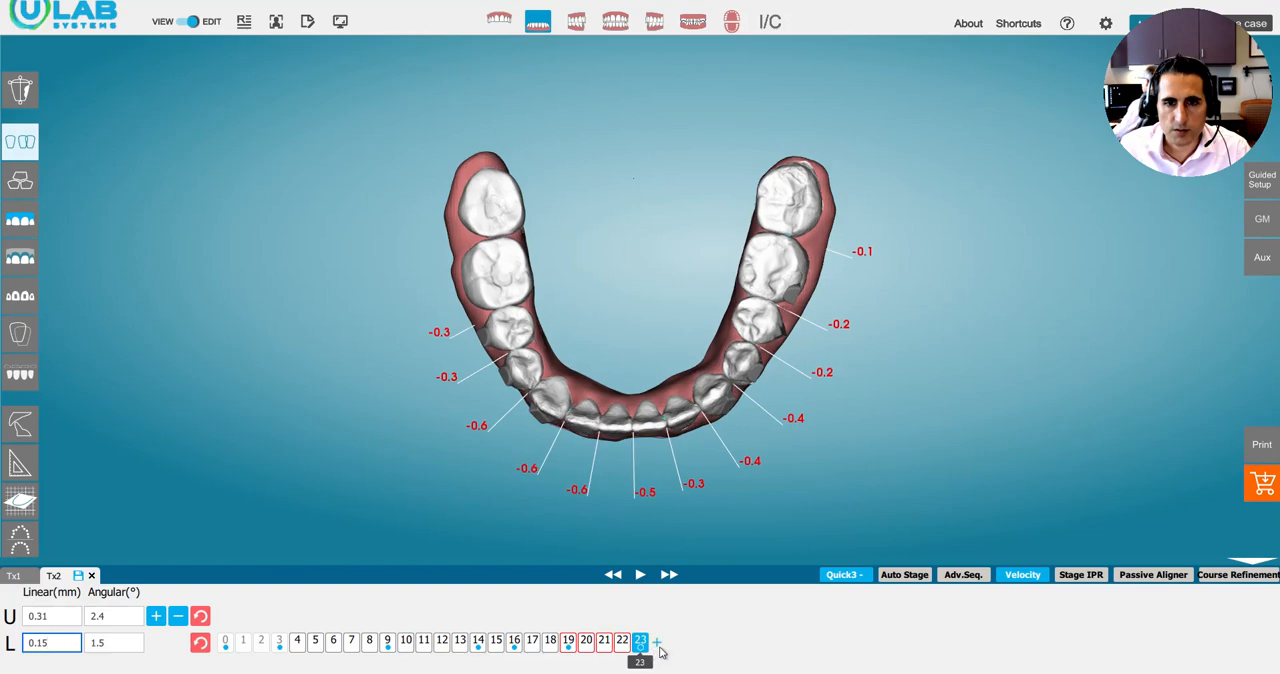
Show both arches at their final stages and compare the bite with the patient's clinical photographs.
left_click(537, 25)
left_click_drag(605, 335, 622, 215)
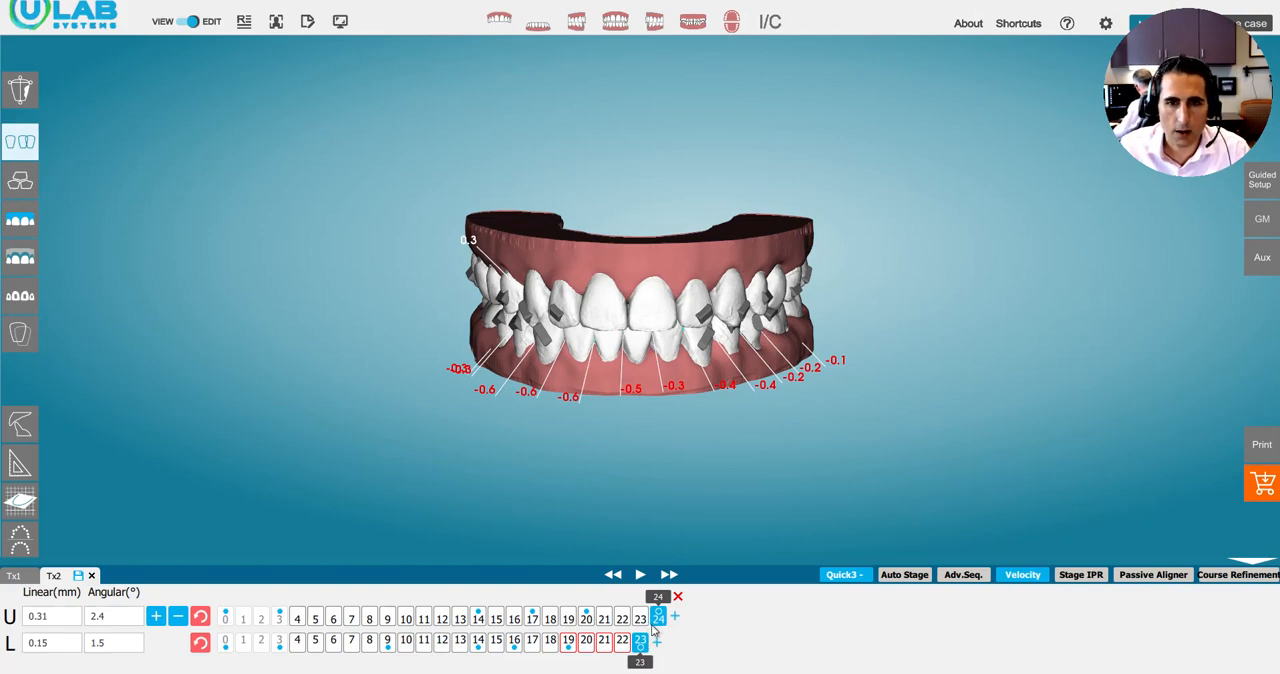
left_click_drag(592, 264, 671, 311)
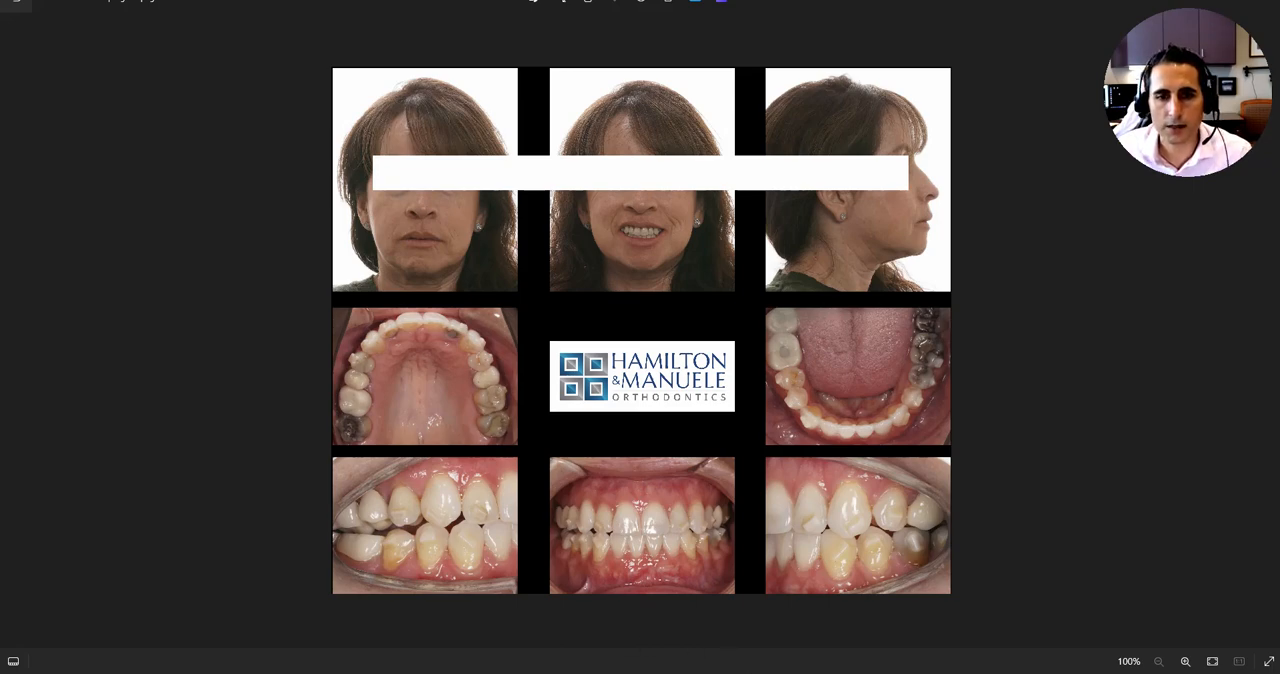
mouse_move(641, 673)
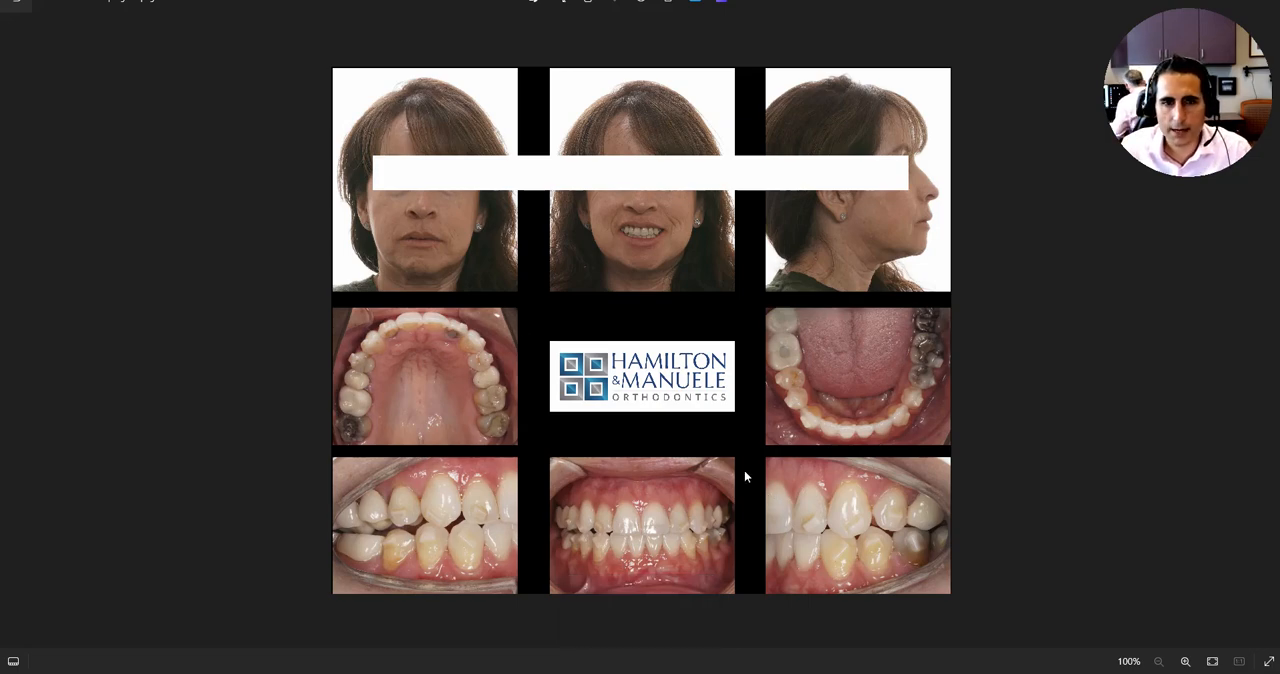
left_click(645, 673)
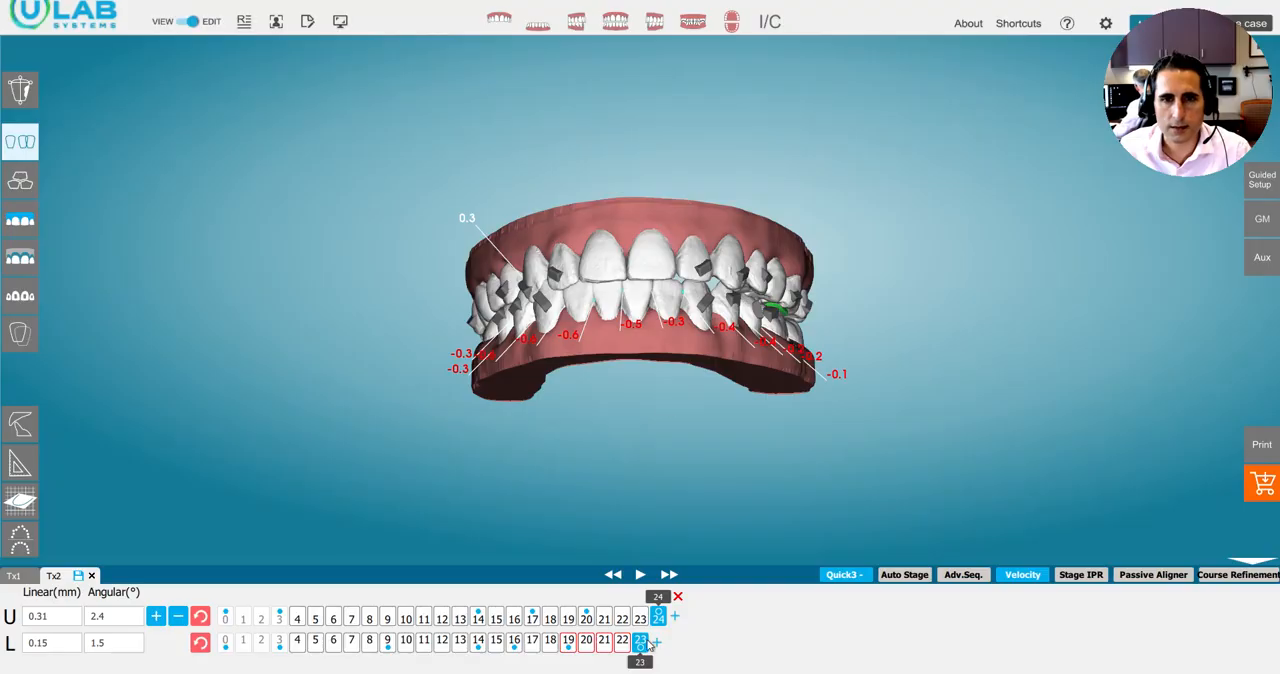
Play both arches from stage 0 to stage 14 and examine how the front teeth relate.
right_click_drag(669, 288, 627, 257)
left_click(774, 27)
mouse_move(612, 306)
right_mouse_down()
mouse_move(603, 276)
mouse_move(600, 308)
right_mouse_up()
left_click_drag(220, 597, 495, 597)
left_click_drag(226, 663, 477, 664)
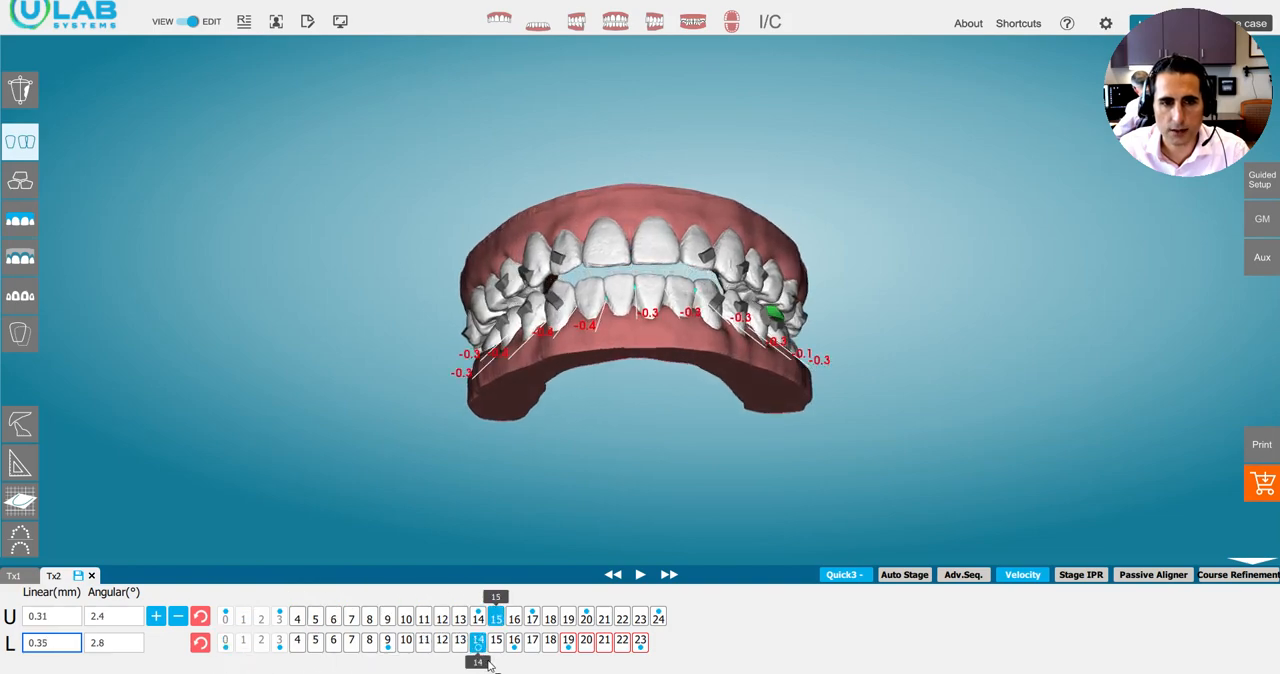
left_click(478, 607)
right_click_drag(567, 230, 568, 151)
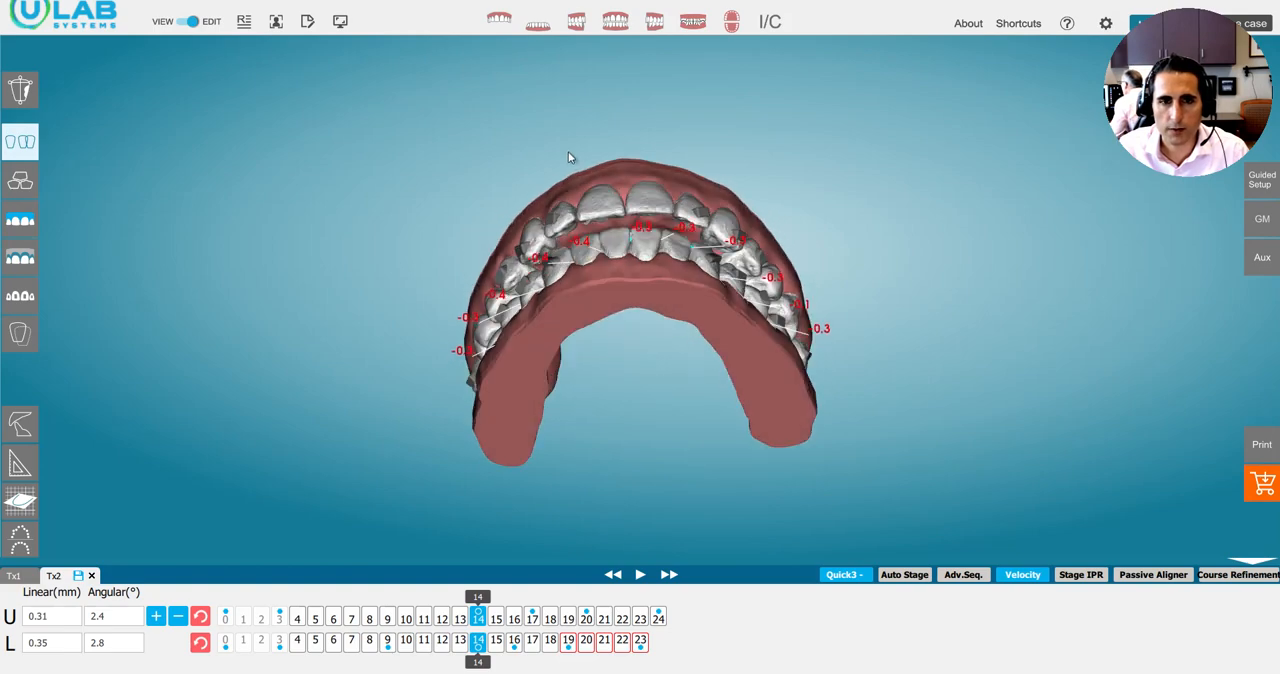
Bring the upper arch to stage 24 and the lower to stage 22, and examine the bite from the front and left side.
left_click_drag(546, 598, 718, 562)
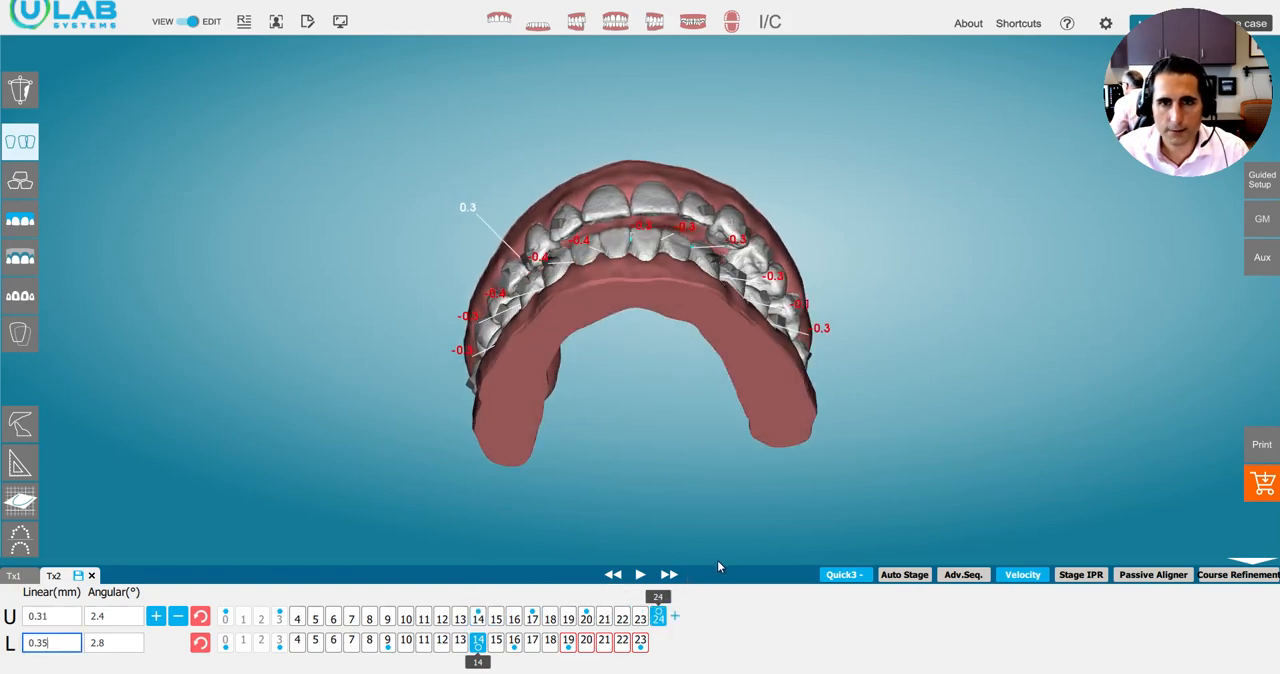
right_click_drag(626, 295, 621, 337)
mouse_move(478, 655)
left_mouse_down()
mouse_move(643, 647)
mouse_move(623, 647)
left_mouse_up()
right_click_drag(563, 304, 576, 378)
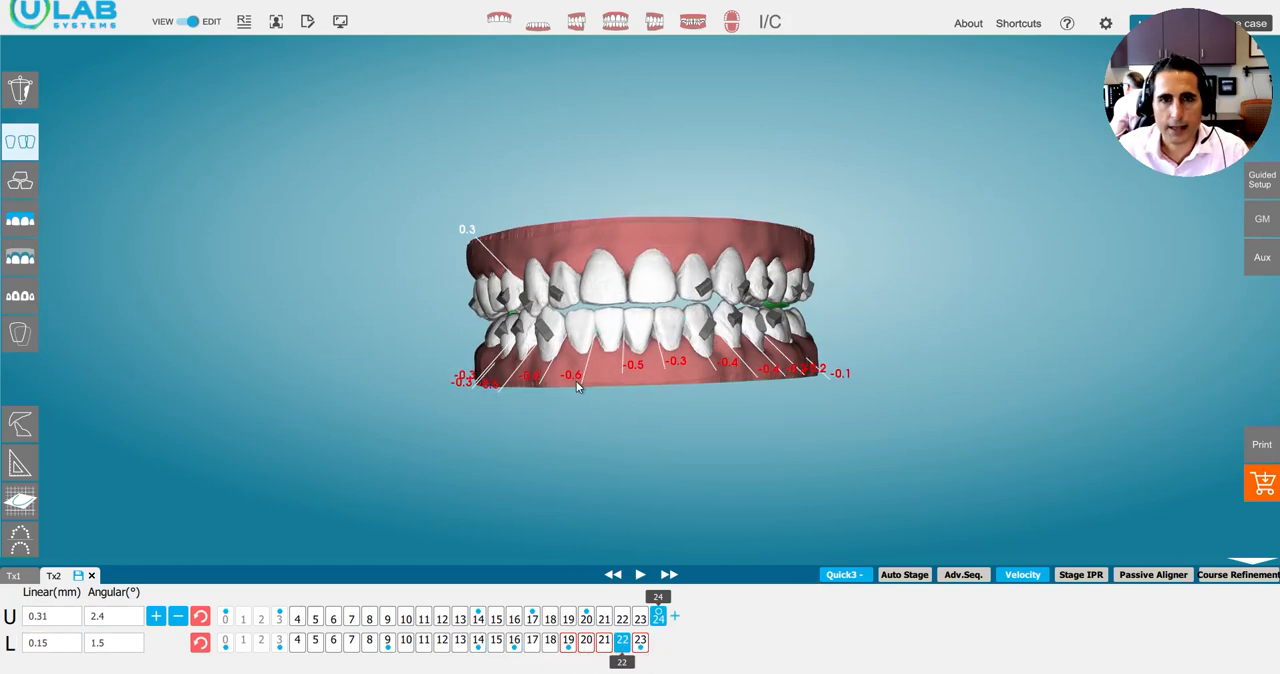
right_click_drag(636, 296, 588, 215)
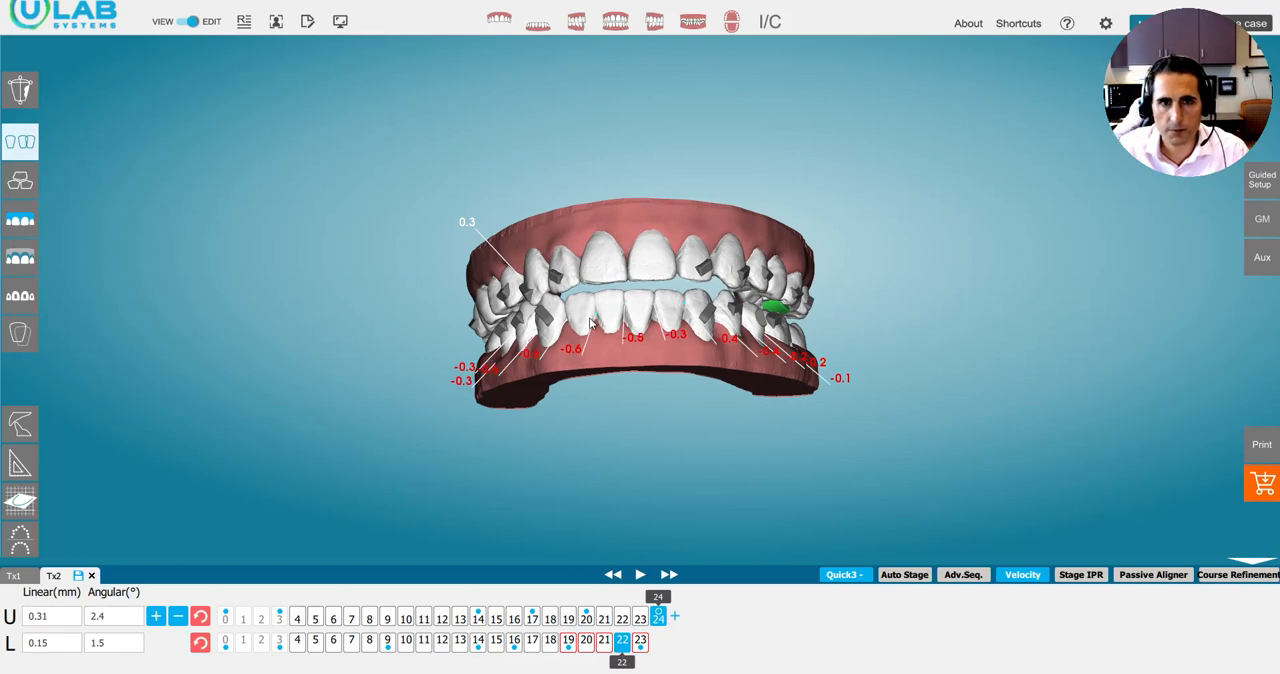
right_click_drag(570, 326, 695, 300)
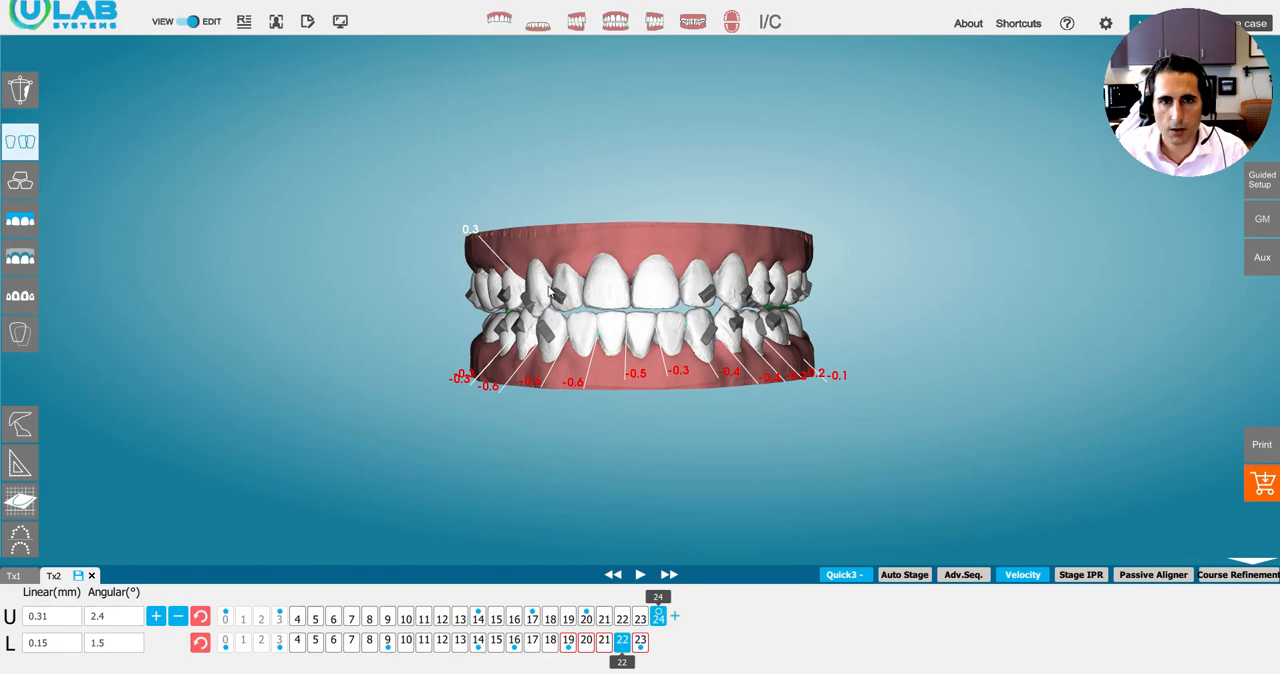
right_click_drag(549, 291, 502, 287)
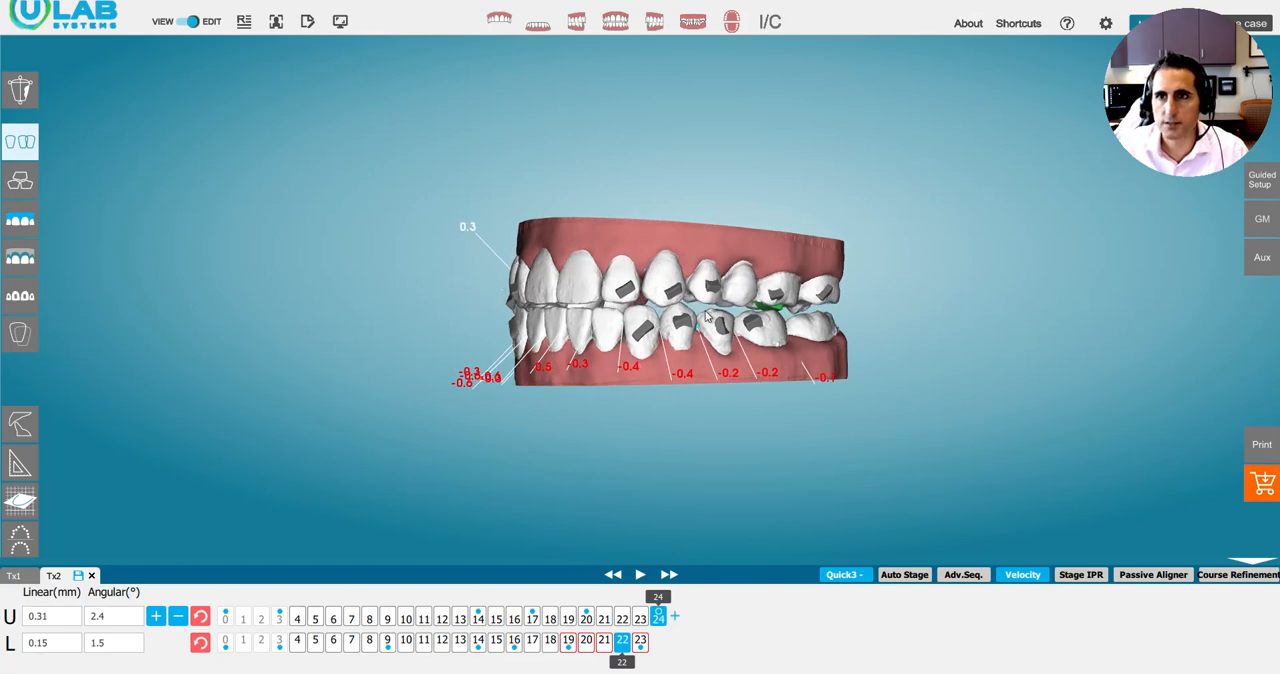